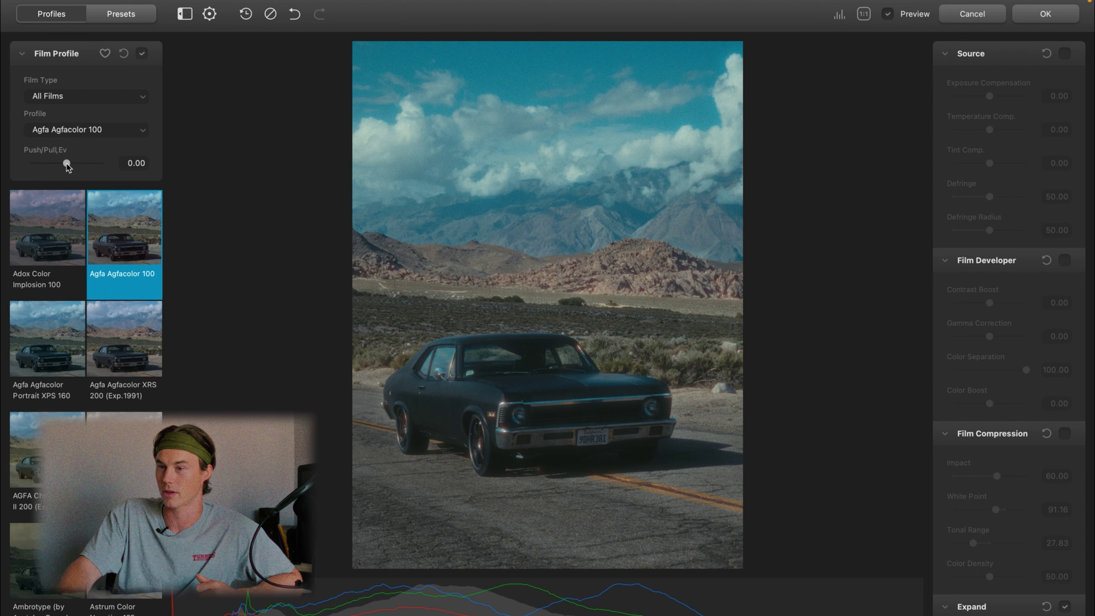
Step: Try a strong push on the Agfa Agfacolor 100 profile, set Push/Pull to 0.10 Ev, and compare the photo with and without the effect
{"action": "left_click_drag", "start_coordinate": [68, 166], "coordinate": [104, 165]}
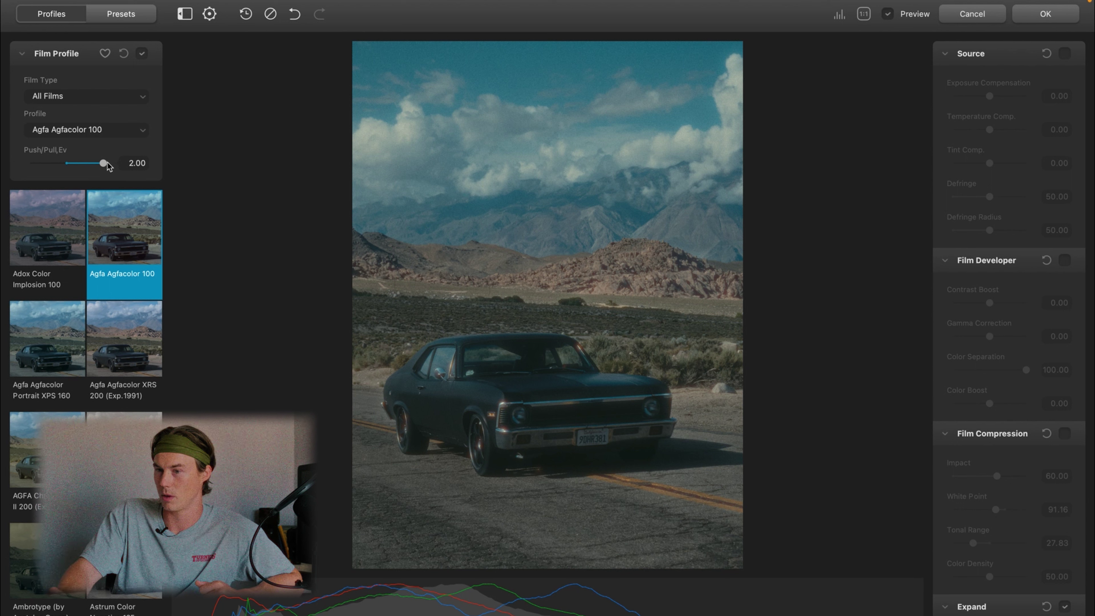
{"action": "left_click_drag", "start_coordinate": [99, 166], "coordinate": [70, 166]}
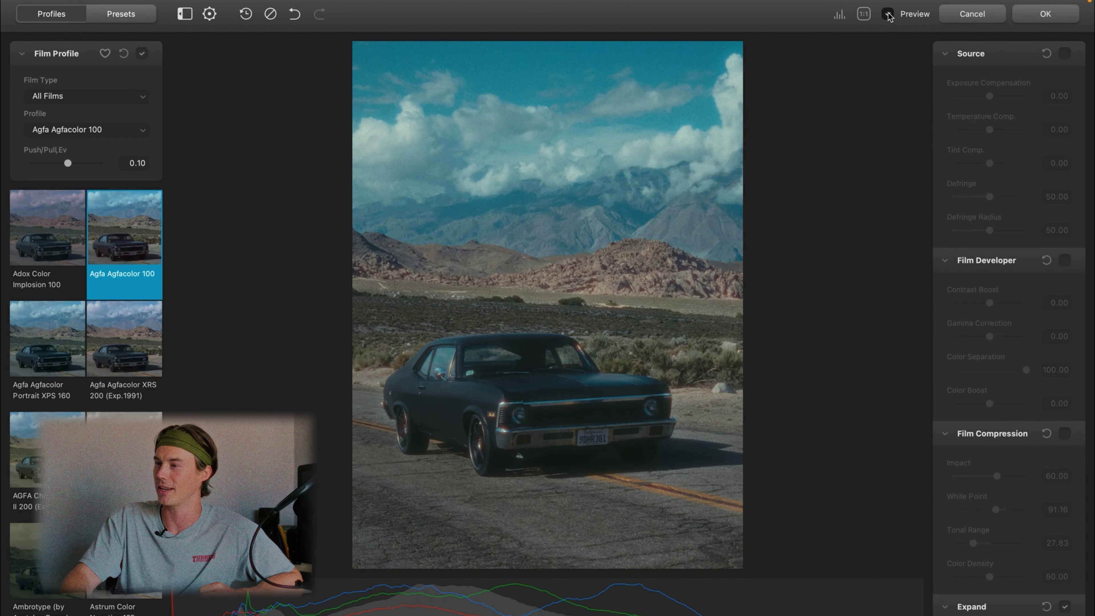
{"action": "left_click", "coordinate": [888, 14]}
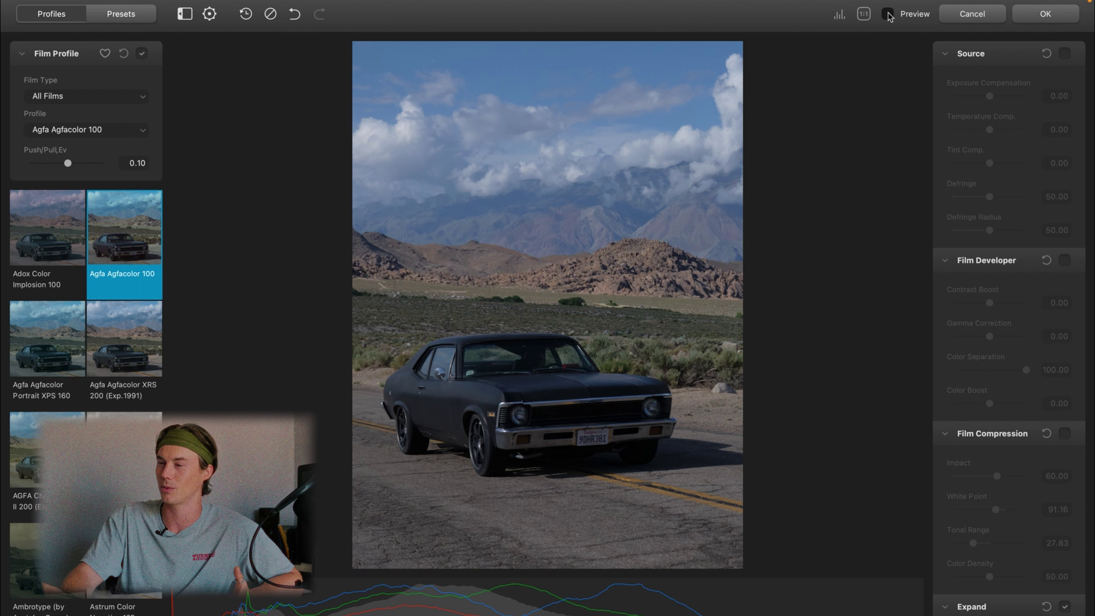
{"action": "left_click", "coordinate": [888, 14]}
{"action": "left_click", "coordinate": [888, 14]}
{"action": "left_click", "coordinate": [888, 14]}
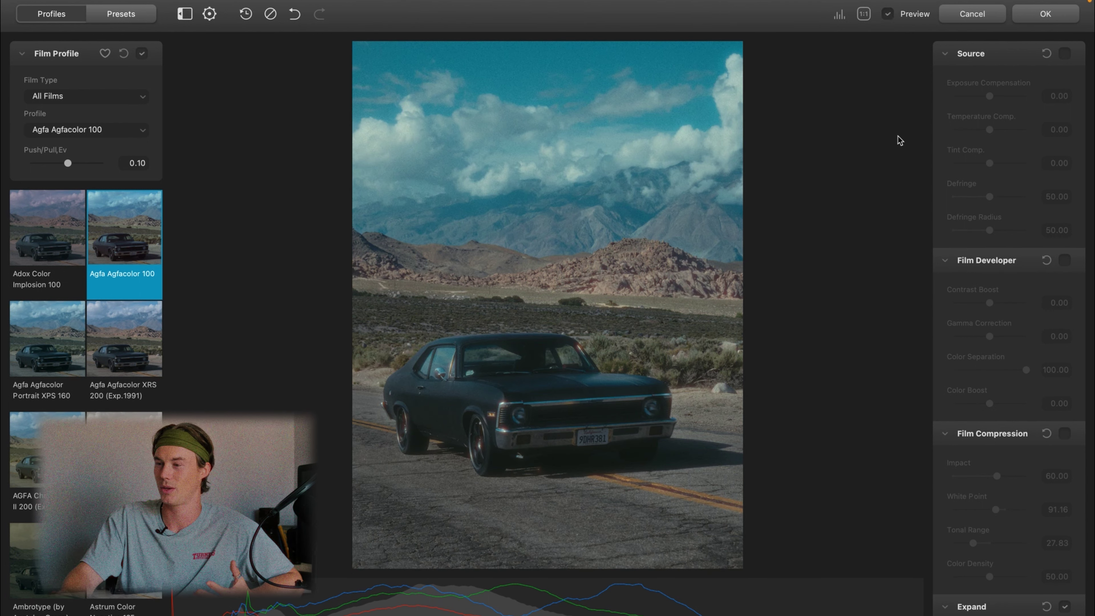
Step: Examine the Expand, Print, Color Head and Film Grain settings of the film look
{"action": "scroll", "coordinate": [992, 418], "scroll_direction": "down", "scroll_amount": 12}
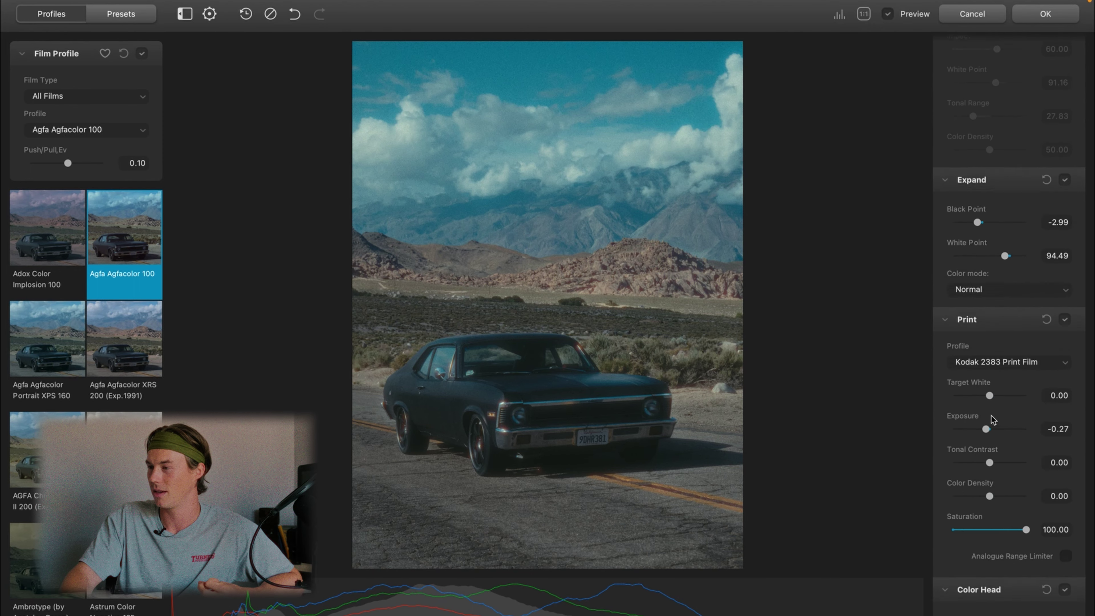
{"action": "scroll", "coordinate": [991, 415], "scroll_direction": "down", "scroll_amount": 1}
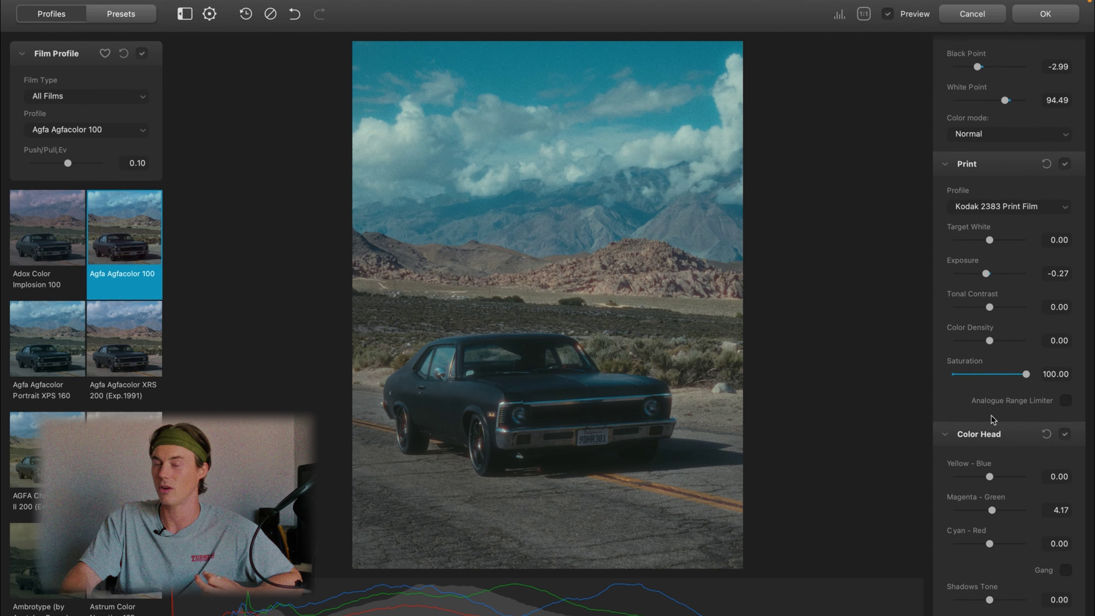
{"action": "scroll", "coordinate": [991, 415], "scroll_direction": "down", "scroll_amount": 10}
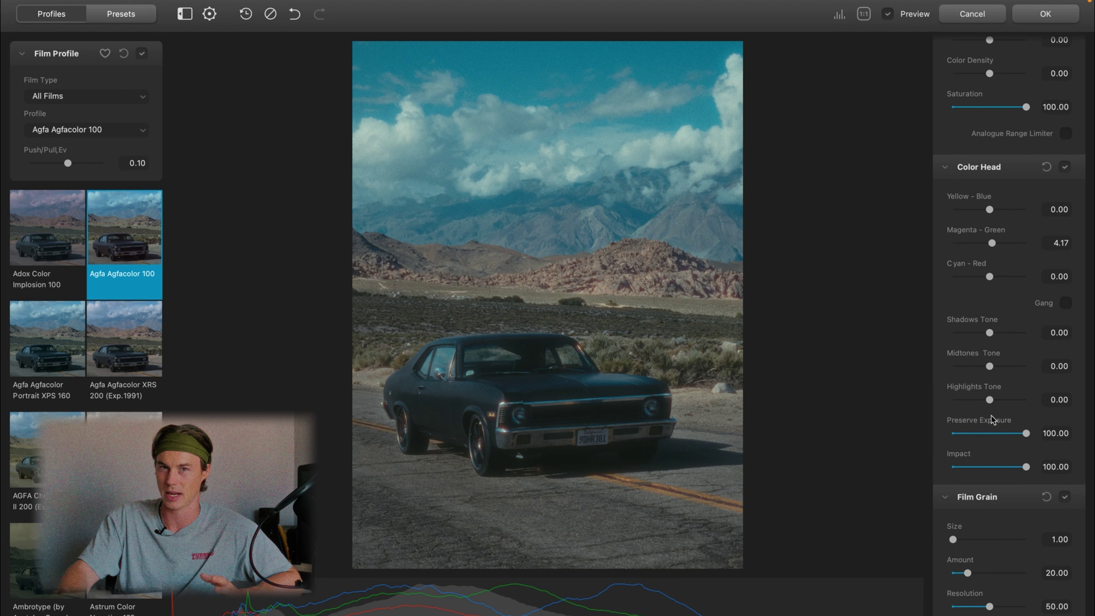
{"action": "scroll", "coordinate": [1009, 496], "scroll_direction": "down", "scroll_amount": 5}
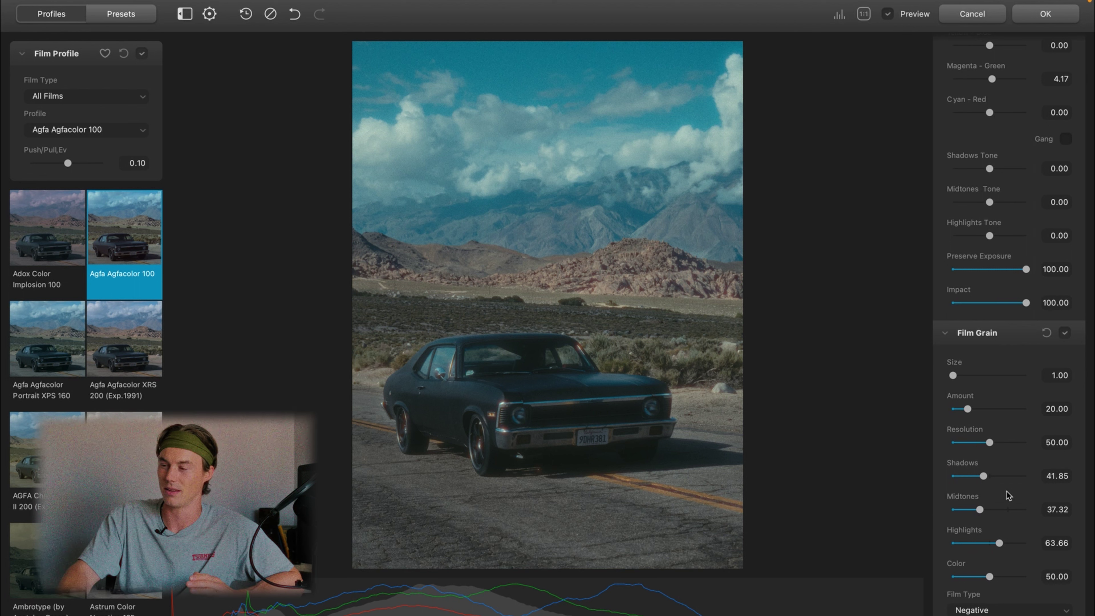
{"action": "scroll", "coordinate": [1009, 495], "scroll_direction": "down", "scroll_amount": 3}
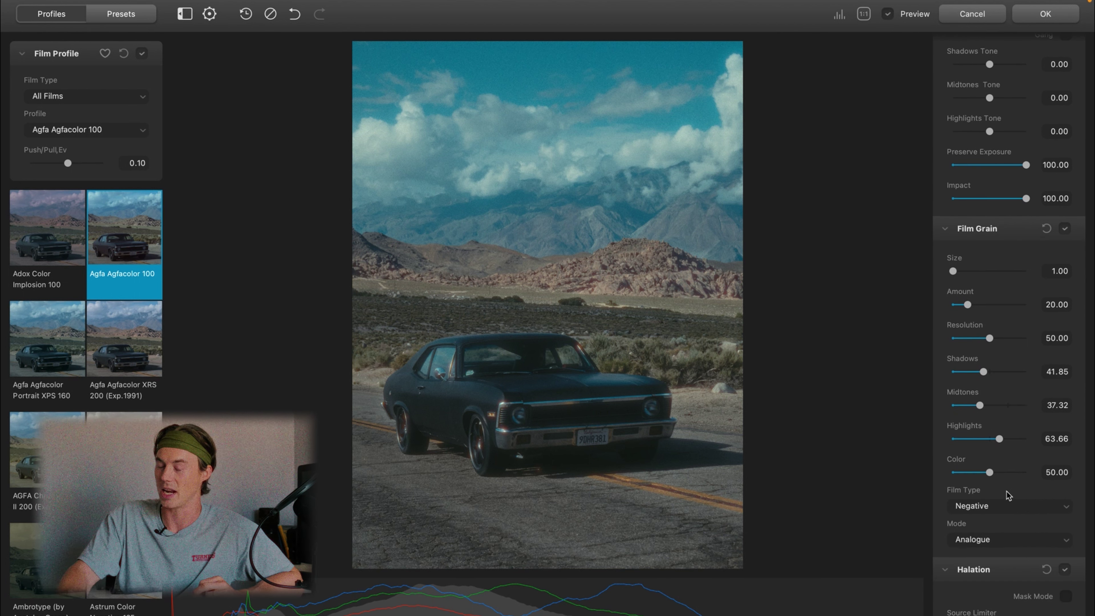
{"action": "scroll", "coordinate": [1008, 495], "scroll_direction": "up", "scroll_amount": 10}
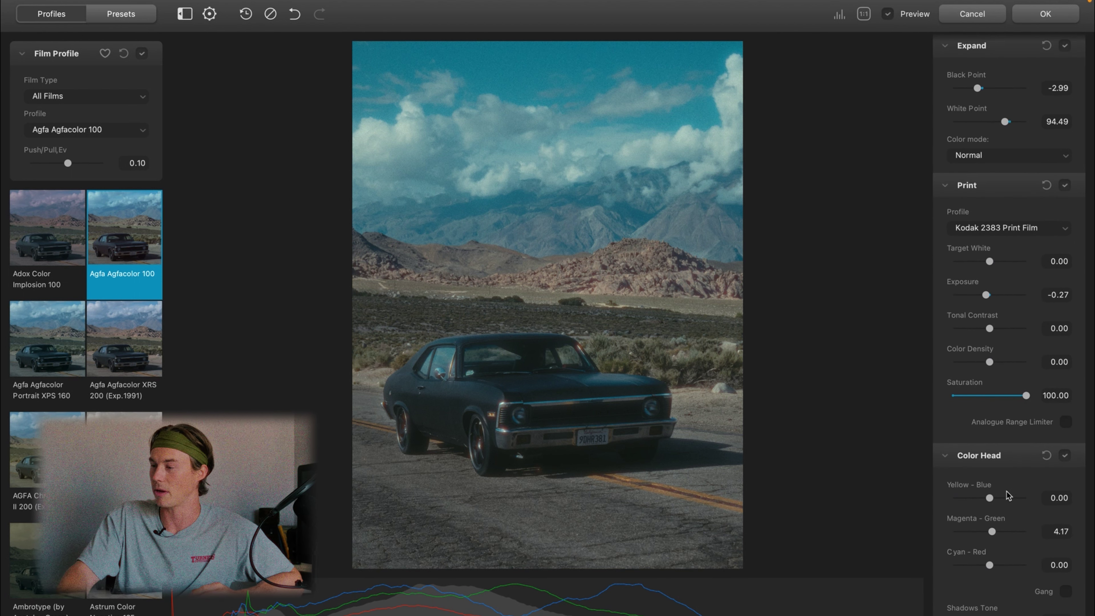
{"action": "scroll", "coordinate": [1008, 495], "scroll_direction": "up", "scroll_amount": 3}
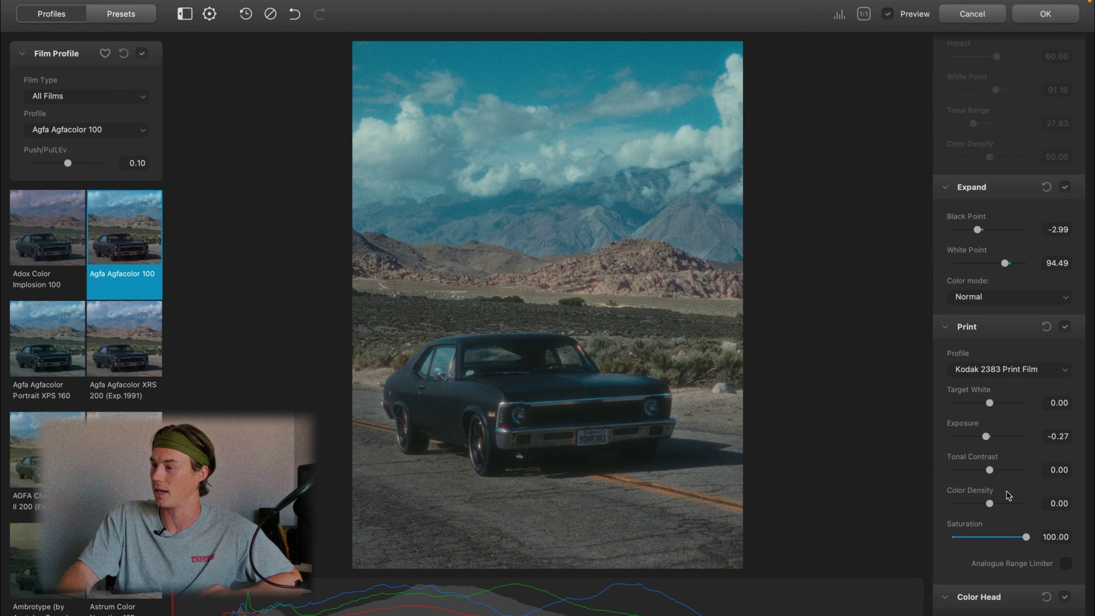
Step: Raise the film grain amount slightly
{"action": "scroll", "coordinate": [1008, 495], "scroll_direction": "down", "scroll_amount": 9}
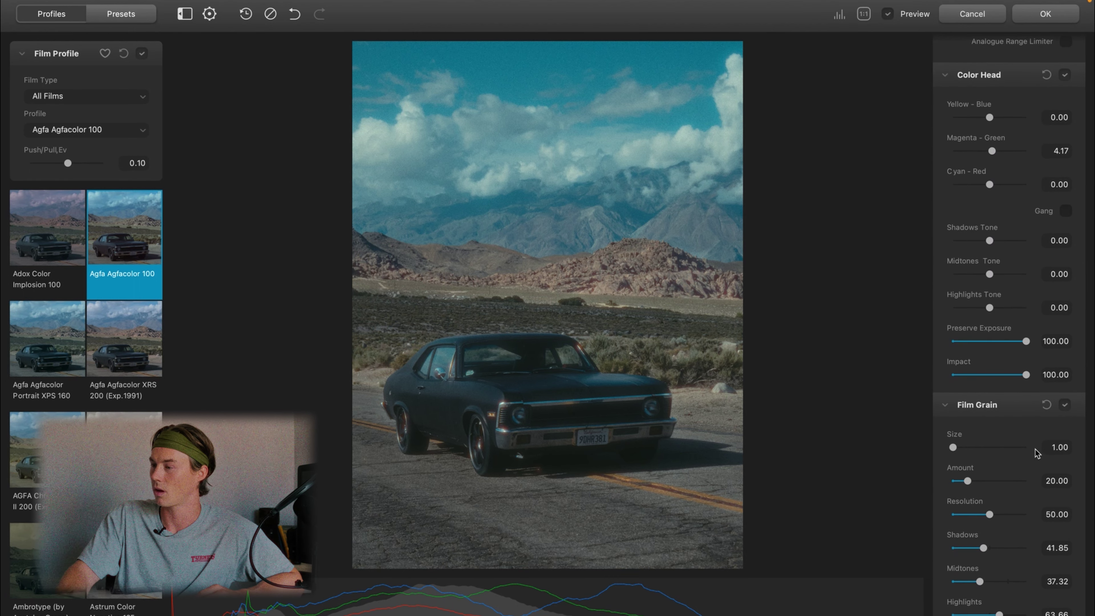
{"action": "scroll", "coordinate": [1026, 438], "scroll_direction": "down", "scroll_amount": 1}
{"action": "left_click_drag", "start_coordinate": [967, 432], "coordinate": [973, 433]}
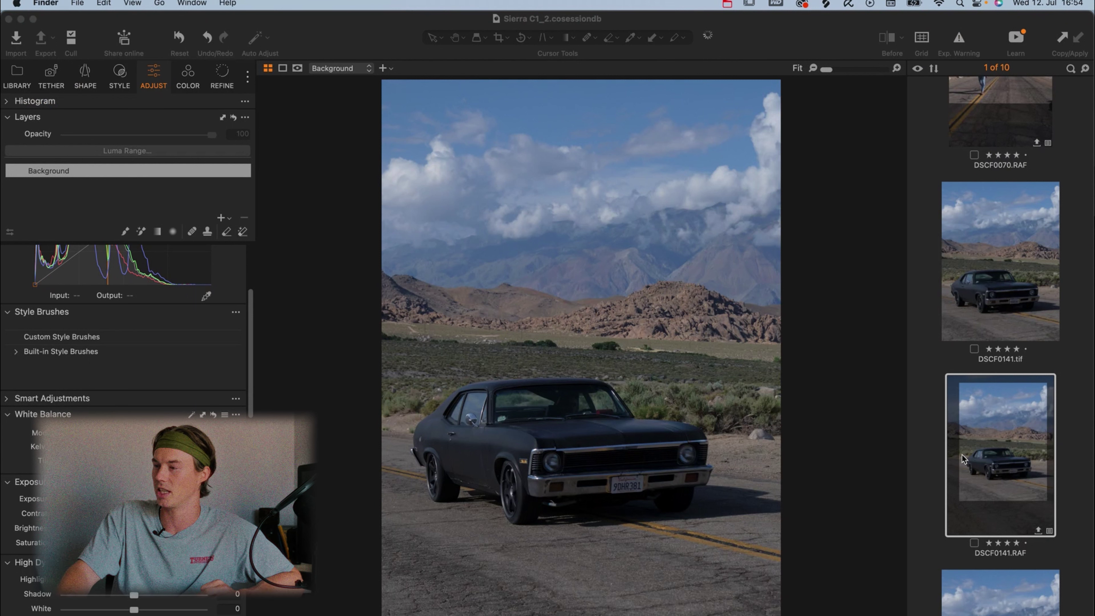
Step: Open the processed DSCF0141 2.tif in Capture One and inspect the car and landscape at 100% zoom
{"action": "left_click", "coordinate": [1001, 445]}
{"action": "scroll", "coordinate": [1001, 445], "scroll_direction": "down", "scroll_amount": 5}
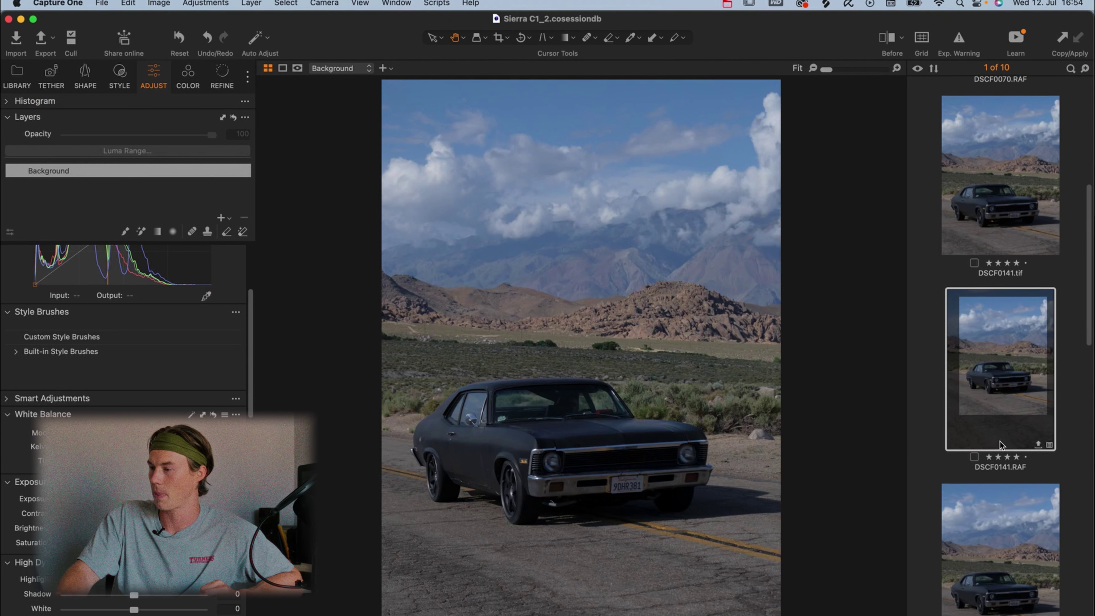
{"action": "scroll", "coordinate": [1001, 445], "scroll_direction": "down", "scroll_amount": 5}
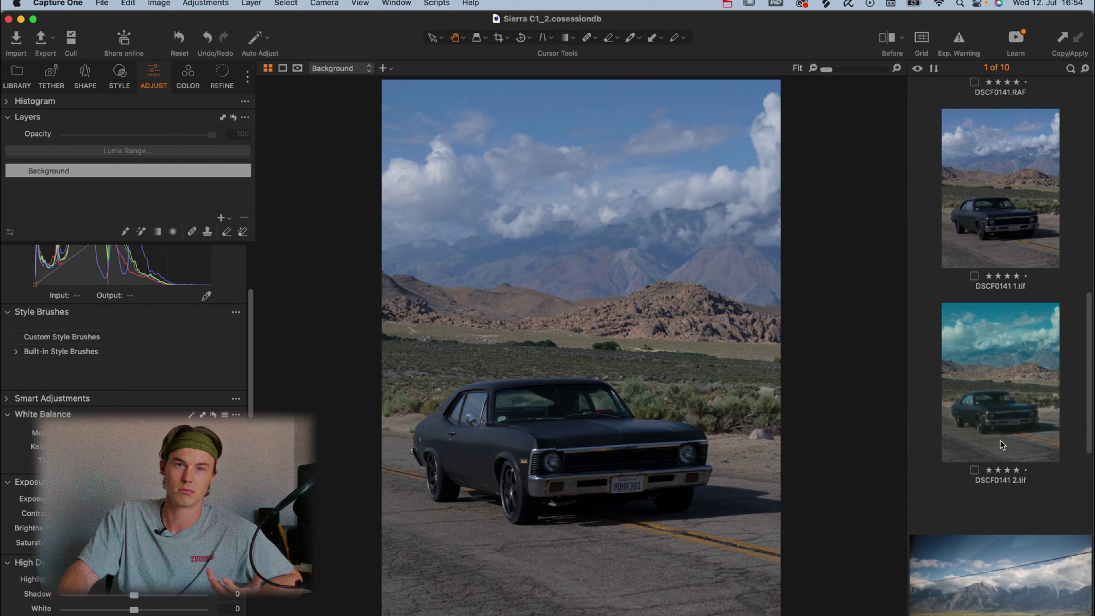
{"action": "left_click", "coordinate": [1003, 393]}
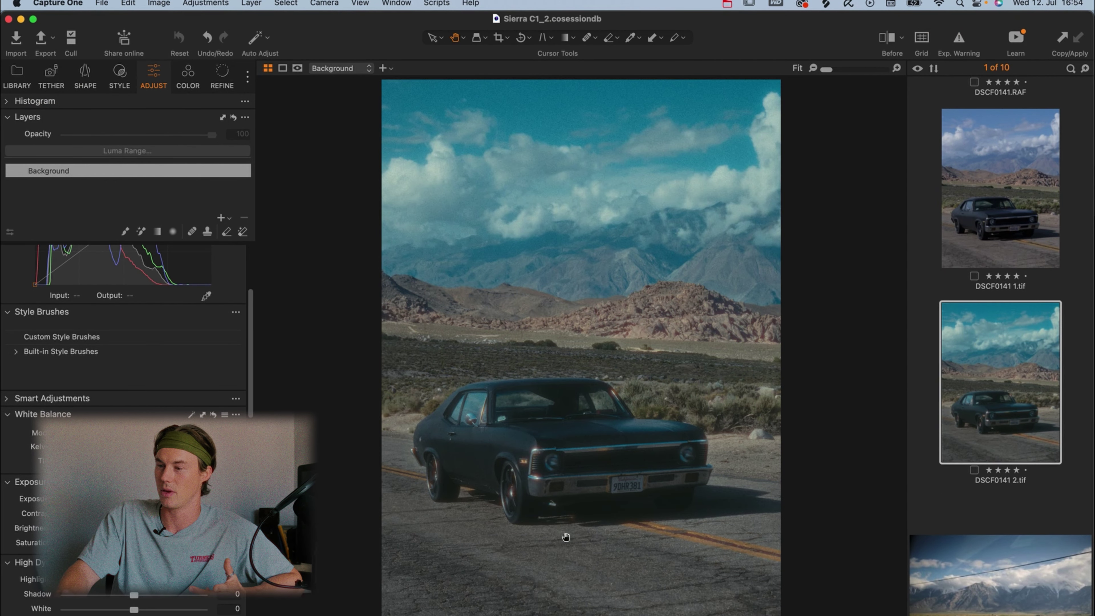
{"action": "left_click", "coordinate": [555, 469]}
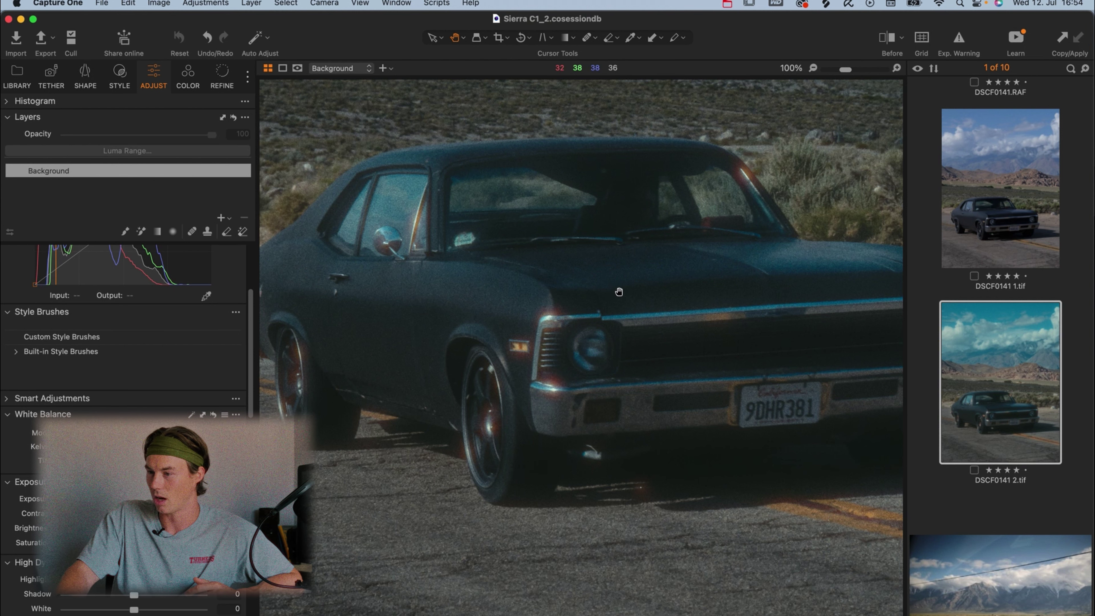
{"action": "scroll", "coordinate": [663, 299], "scroll_direction": "up", "scroll_amount": 10}
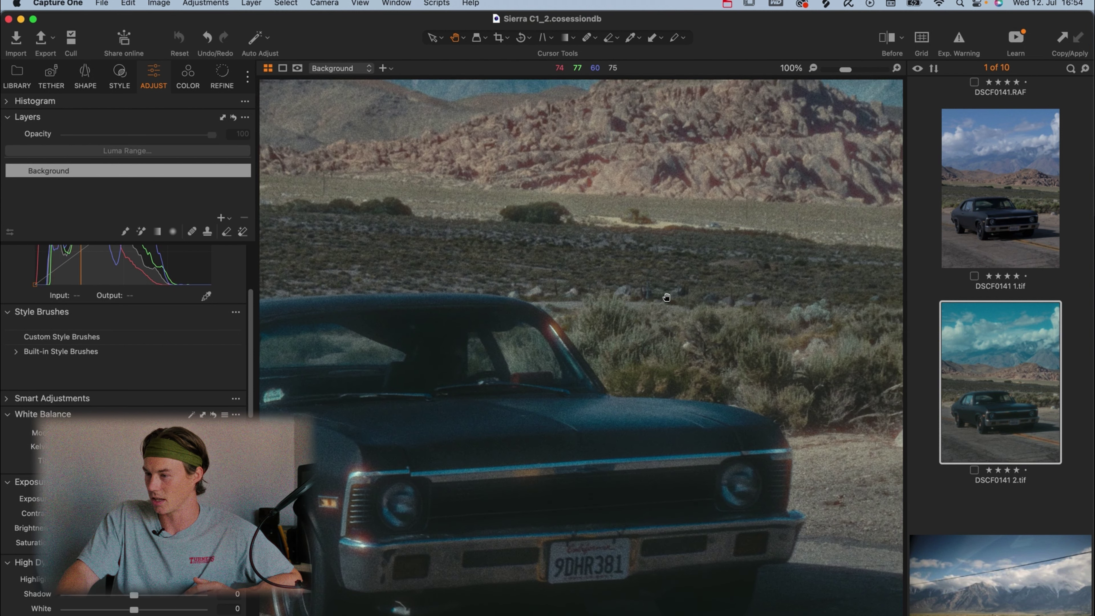
{"action": "scroll", "coordinate": [667, 298], "scroll_direction": "up", "scroll_amount": 3}
{"action": "left_click", "coordinate": [665, 299]}
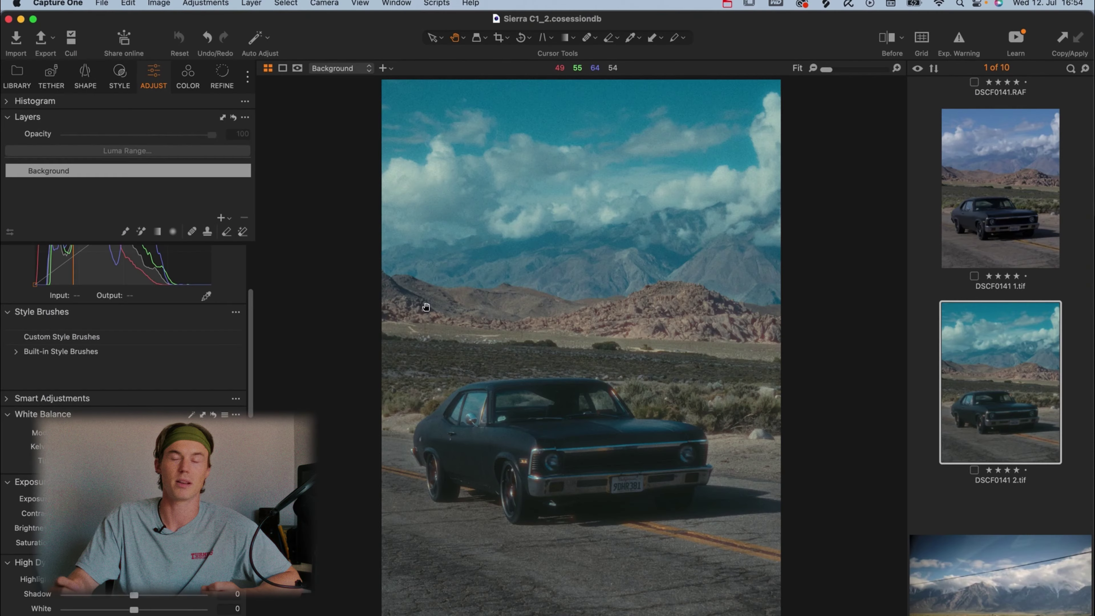
Step: View the road portrait DSCF0070.RAF and open the sunset photo DSCF9938.RAF
{"action": "scroll", "coordinate": [980, 488], "scroll_direction": "down", "scroll_amount": 3}
{"action": "scroll", "coordinate": [980, 487], "scroll_direction": "down", "scroll_amount": 6}
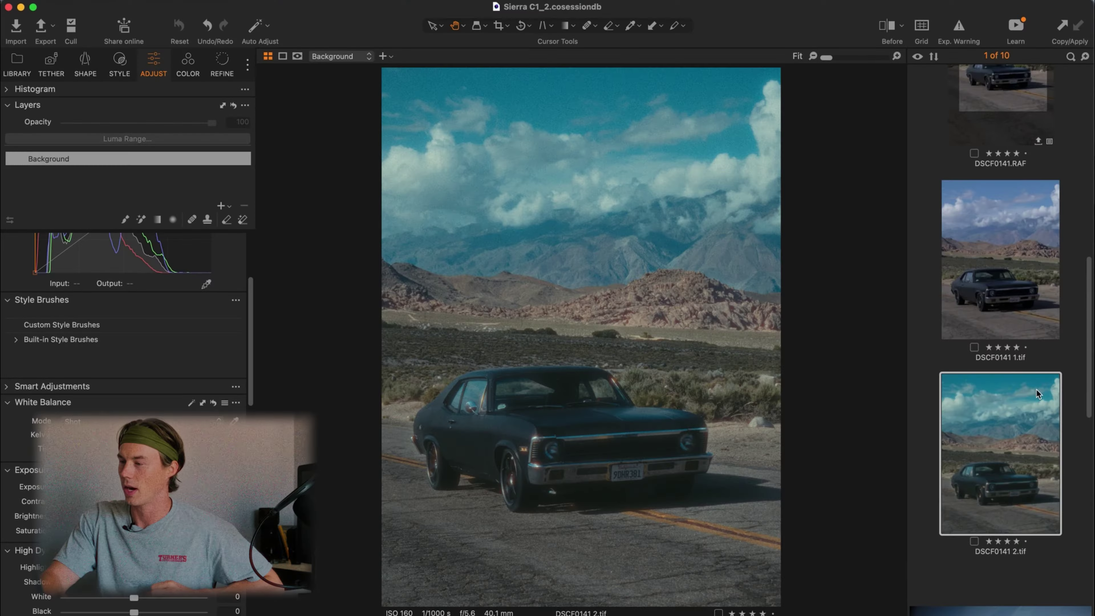
{"action": "scroll", "coordinate": [1038, 394], "scroll_direction": "up", "scroll_amount": 5}
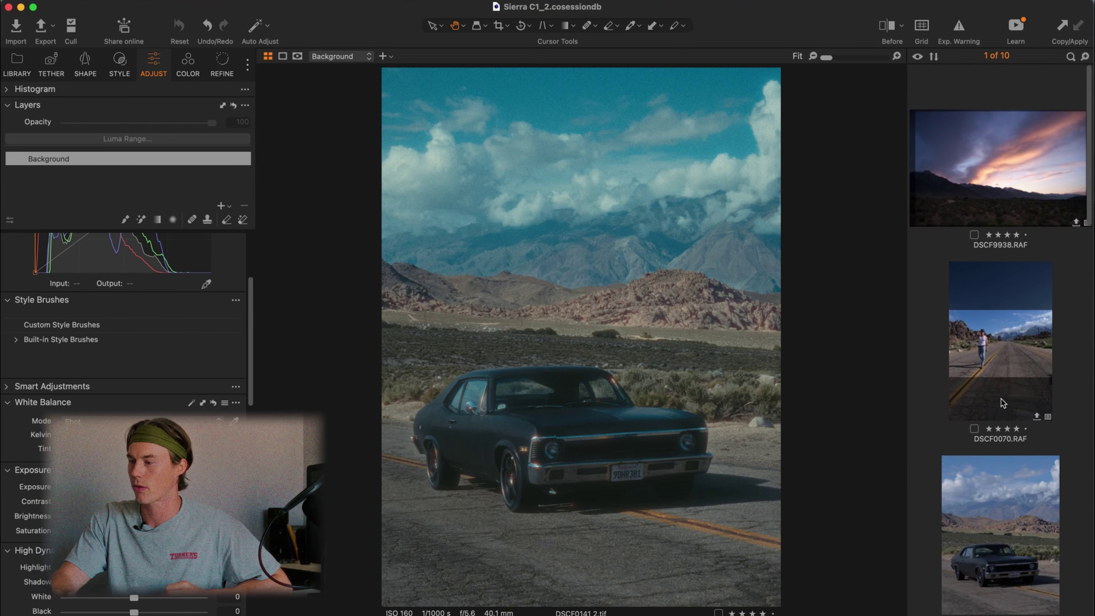
{"action": "left_click", "coordinate": [1013, 346]}
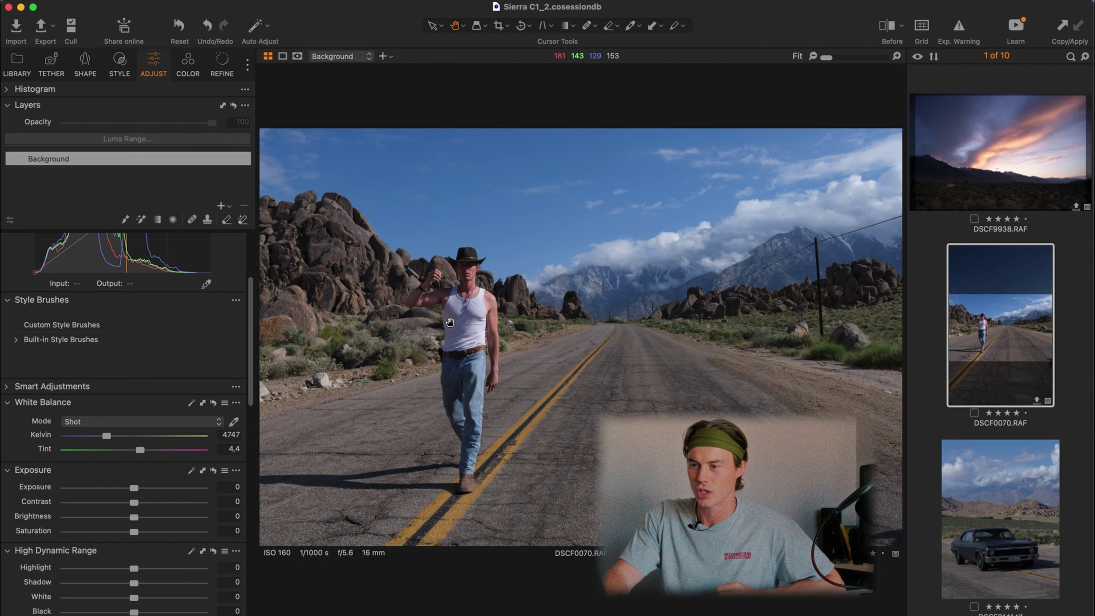
{"action": "left_click", "coordinate": [994, 140]}
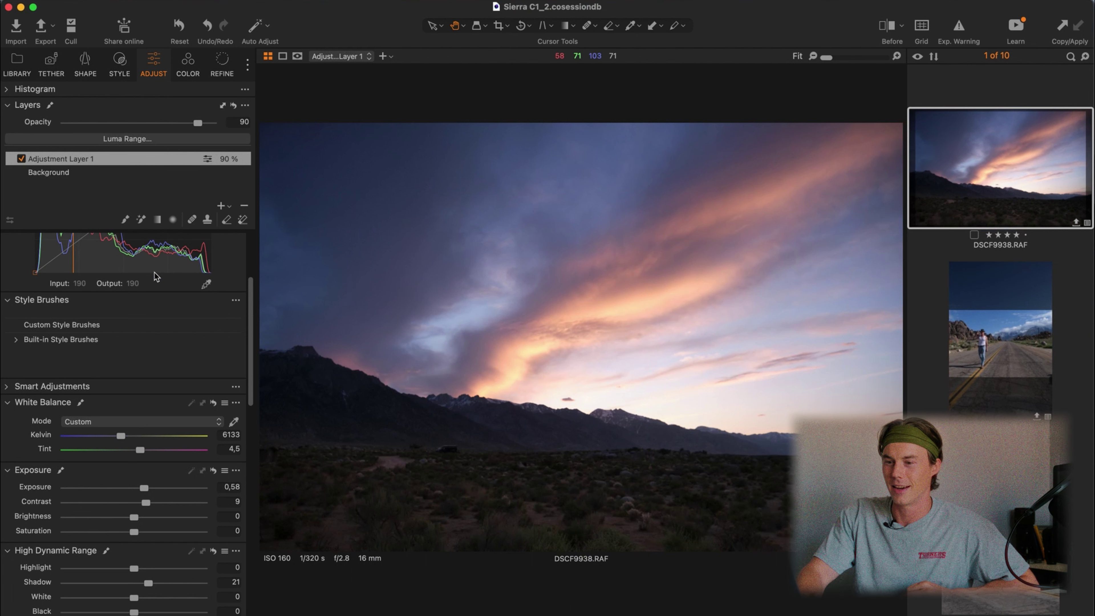
Step: Compare the sunset photo with and without Adjustment Layer 1 and check the layer's mask
{"action": "scroll", "coordinate": [118, 314], "scroll_direction": "up", "scroll_amount": 5}
{"action": "left_click", "coordinate": [22, 159]}
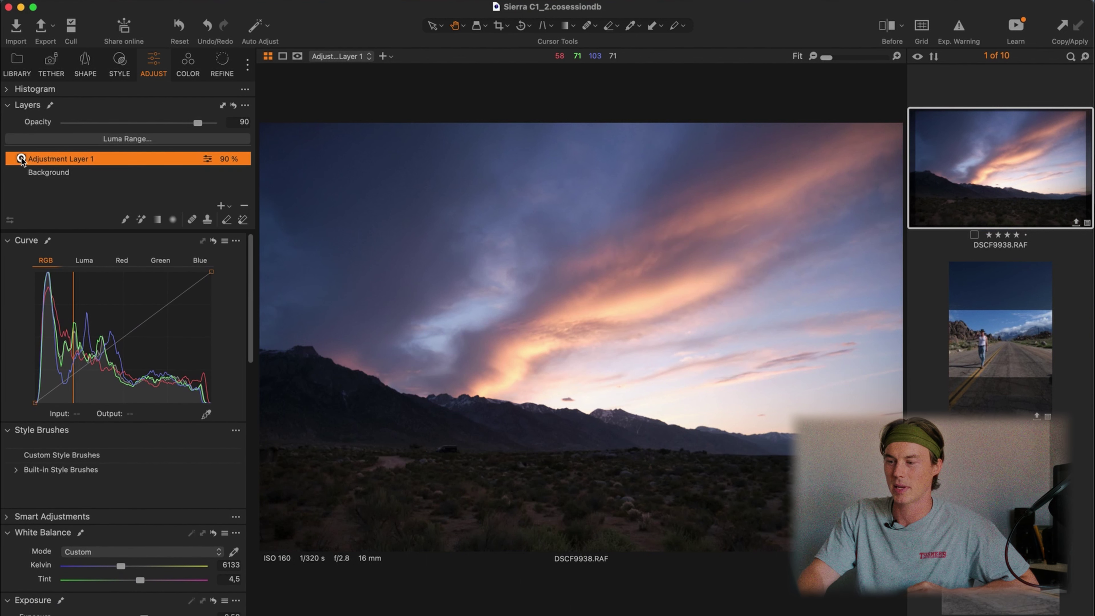
{"action": "left_click", "coordinate": [21, 159]}
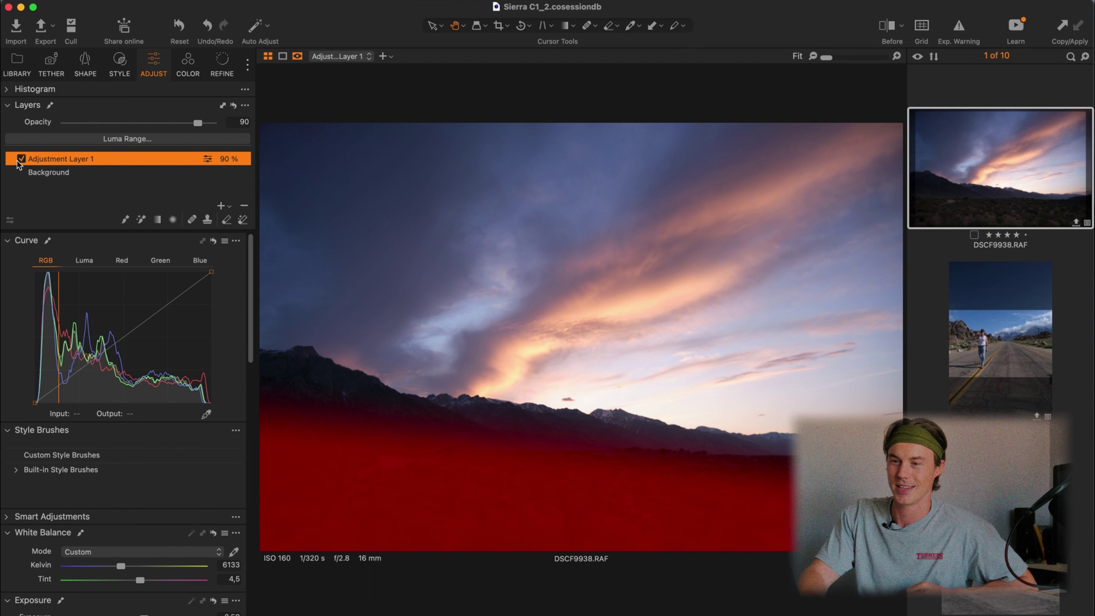
{"action": "key", "text": "m"}
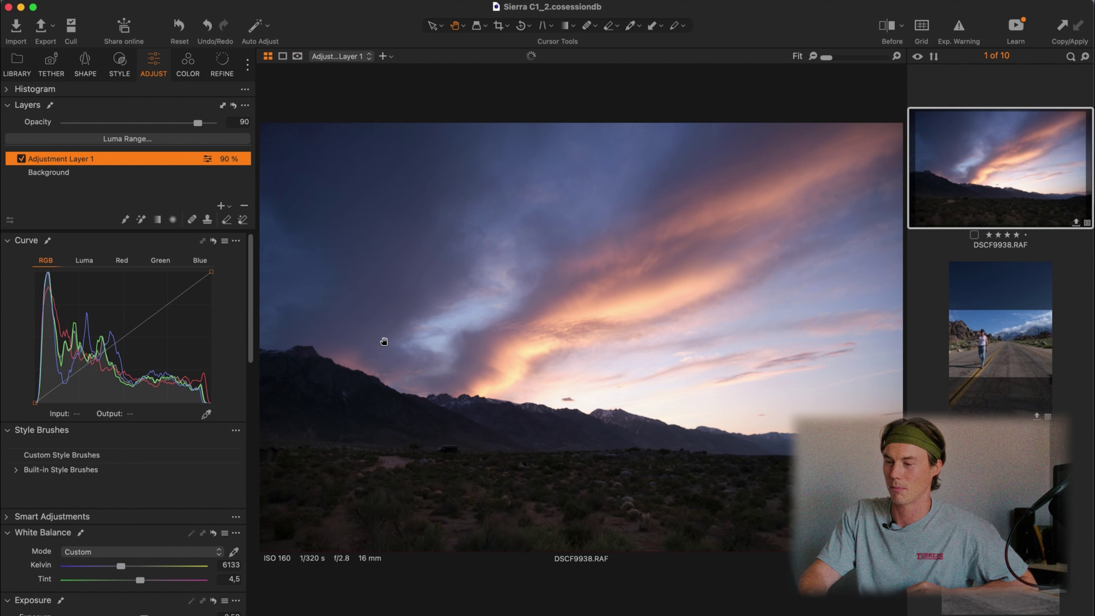
{"action": "scroll", "coordinate": [166, 522], "scroll_direction": "down", "scroll_amount": 3}
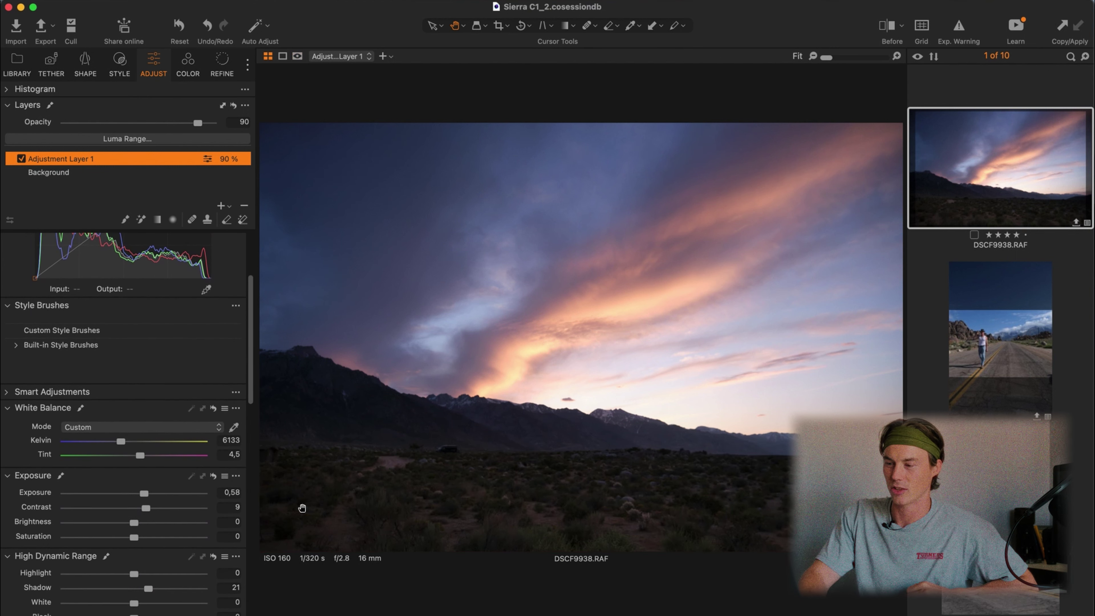
{"action": "left_click", "coordinate": [21, 159]}
{"action": "left_click", "coordinate": [20, 158]}
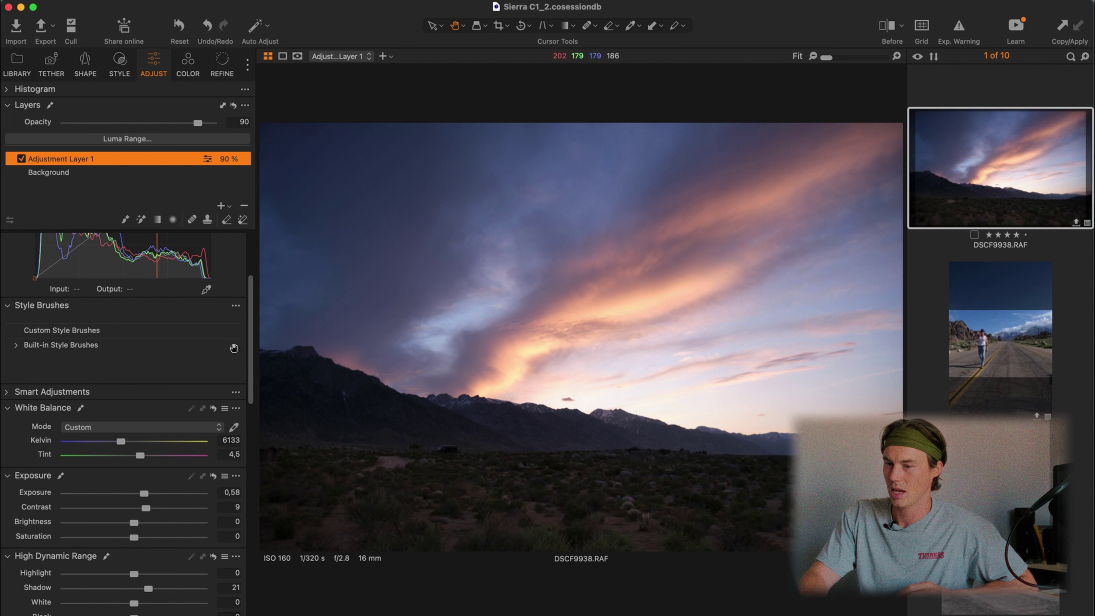
Step: Set the contrast of the Background layer to -9
{"action": "left_click", "coordinate": [95, 173]}
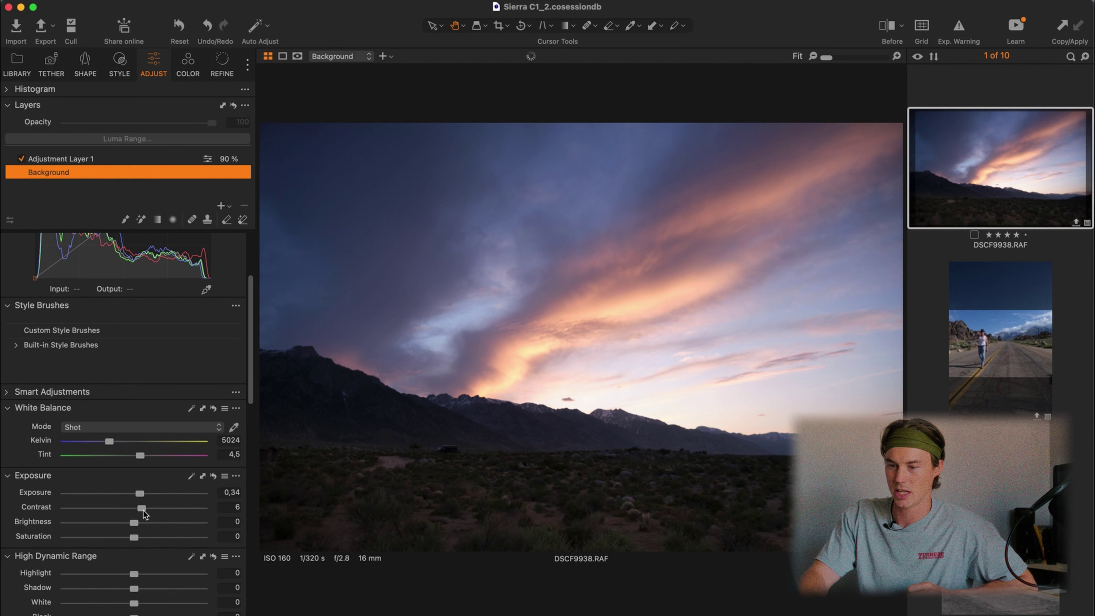
{"action": "left_click_drag", "start_coordinate": [140, 509], "coordinate": [122, 511]}
Step: Send DSCF9938.RAF to Dehancer for editing
{"action": "right_click", "coordinate": [1015, 158]}
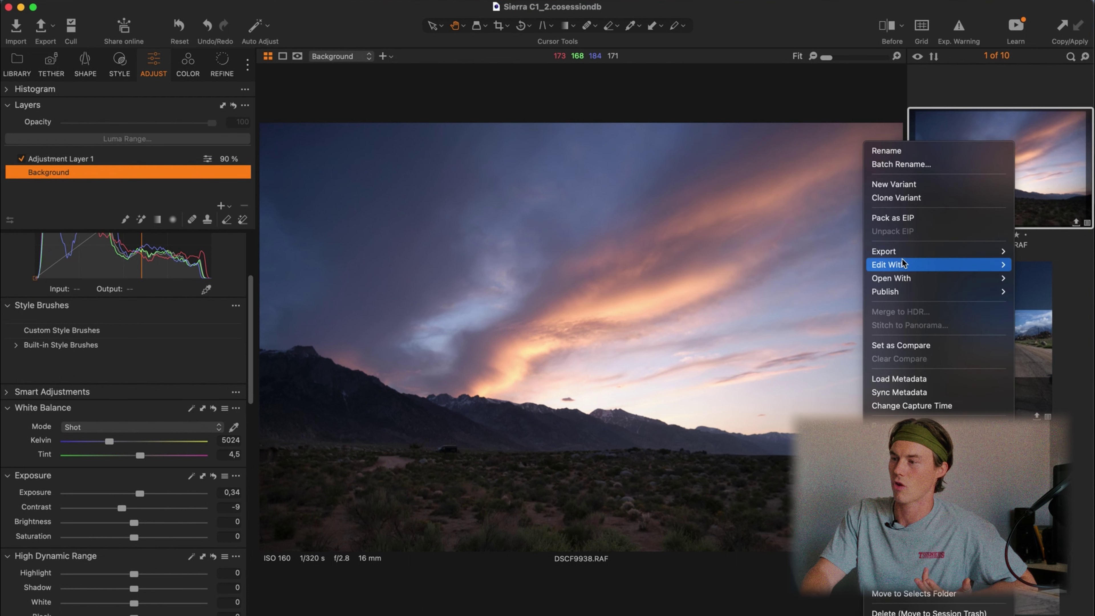
{"action": "mouse_move", "coordinate": [901, 264]}
{"action": "left_click", "coordinate": [770, 307]}
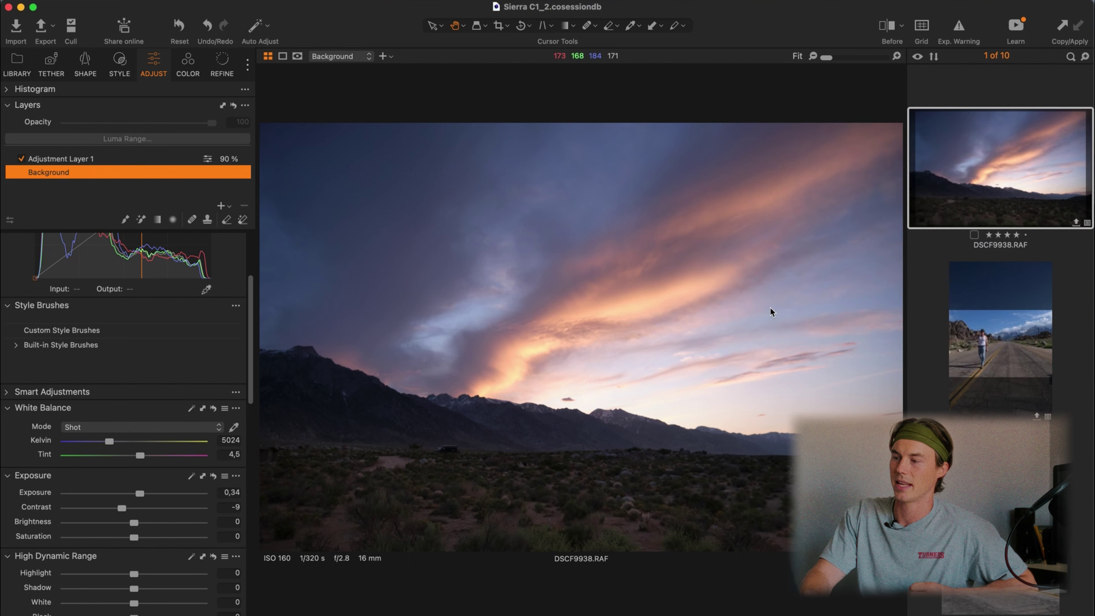
{"action": "left_click", "coordinate": [668, 454]}
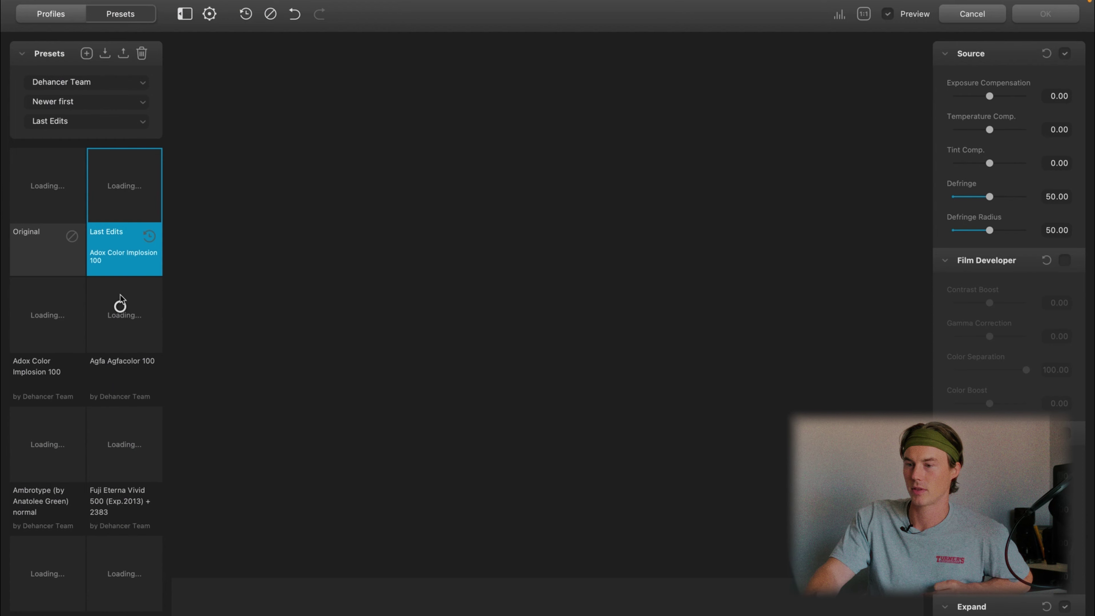
Step: Try the Agfa Agfacolor 100 preset on the sunset photo and switch to the Adox Color Implosion 100 preset
{"action": "left_click", "coordinate": [121, 307]}
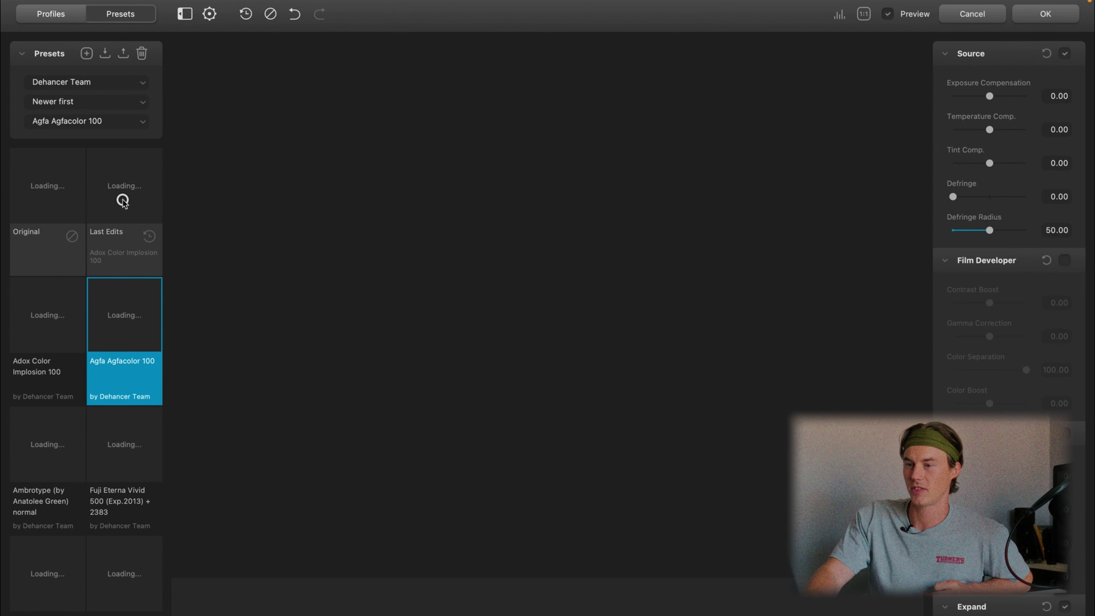
{"action": "left_click", "coordinate": [124, 203]}
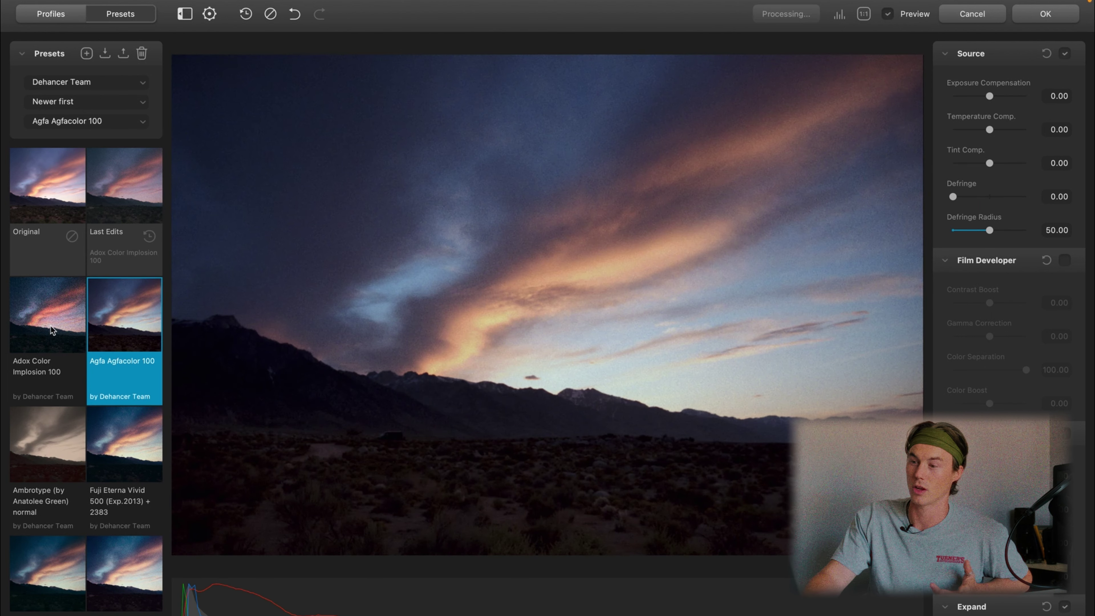
{"action": "left_click", "coordinate": [51, 326]}
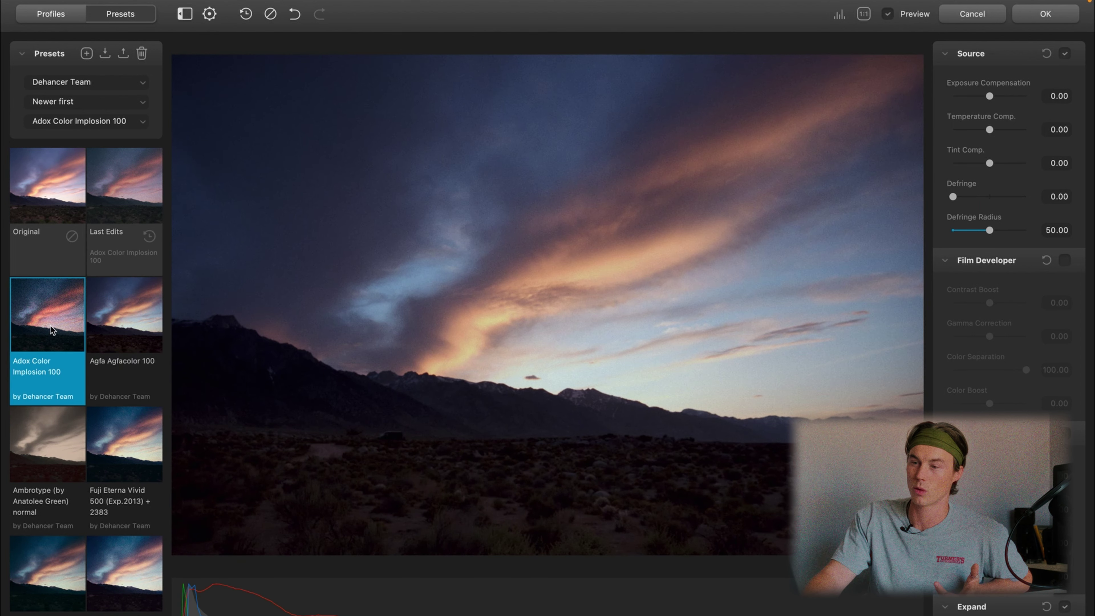
Step: Compare the Ambrotype, Fuji Eterna Vivid 500, Fuji Reala 500D and Fujichrome Velvia presets on the sunset photo and settle on Fujichrome Velvia 100
{"action": "key", "text": "Right"}
{"action": "key", "text": "Right"}
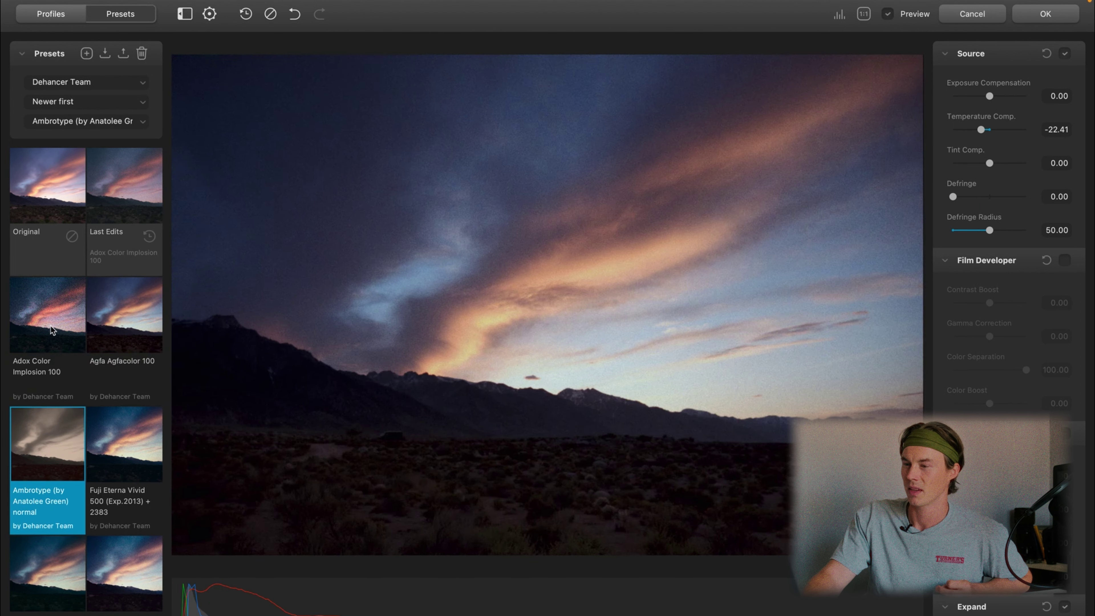
{"action": "key", "text": "Right"}
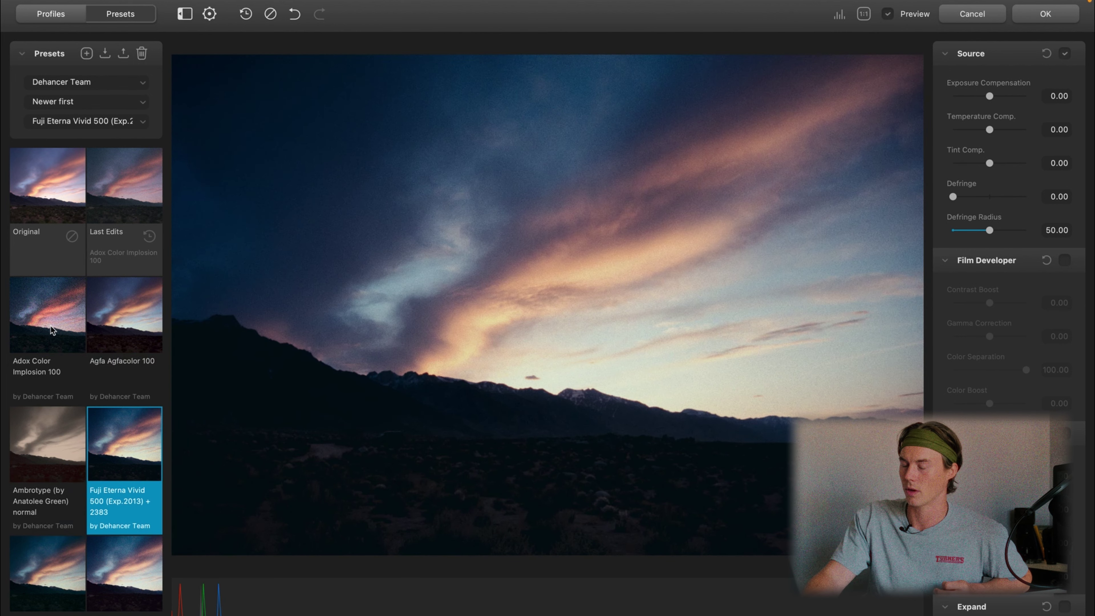
{"action": "key", "text": "Left"}
{"action": "key", "text": "Right"}
{"action": "key", "text": "Right"}
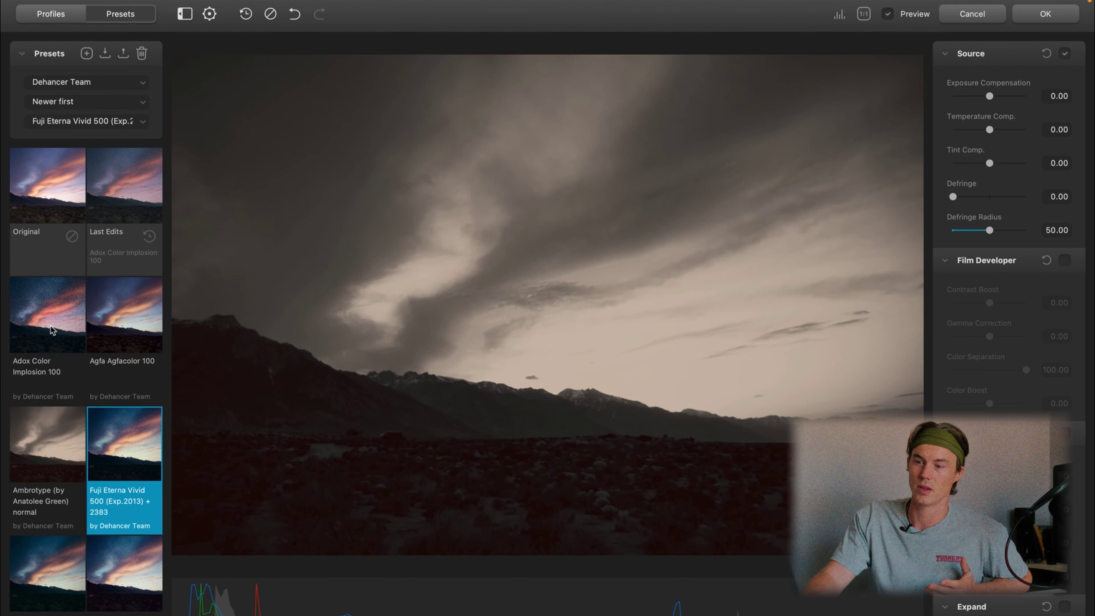
{"action": "key", "text": "Right"}
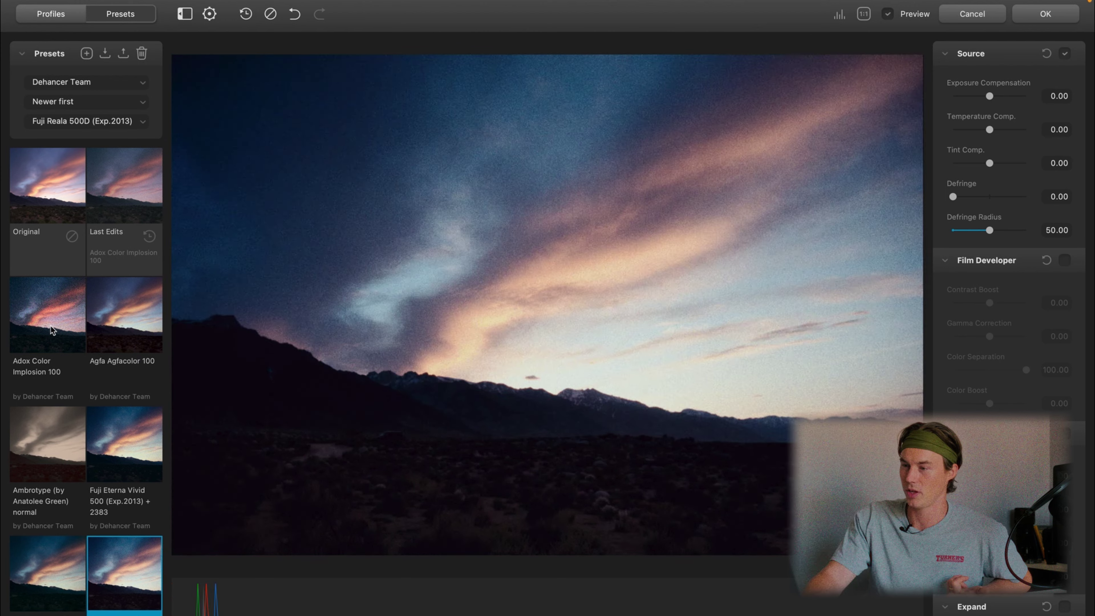
{"action": "key", "text": "Right"}
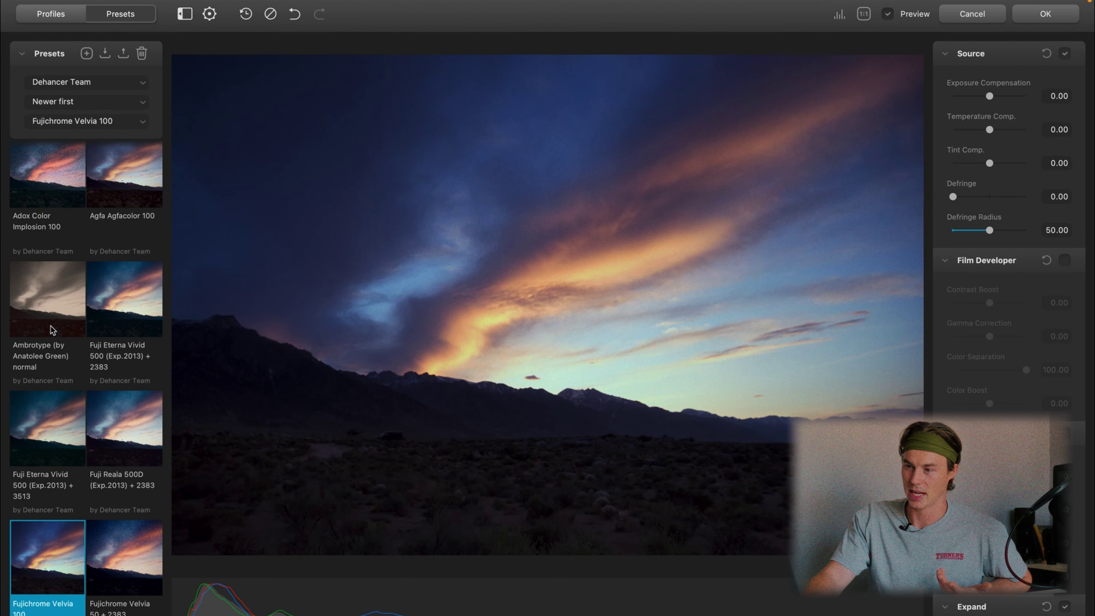
{"action": "key", "text": "Right"}
{"action": "key", "text": "Left"}
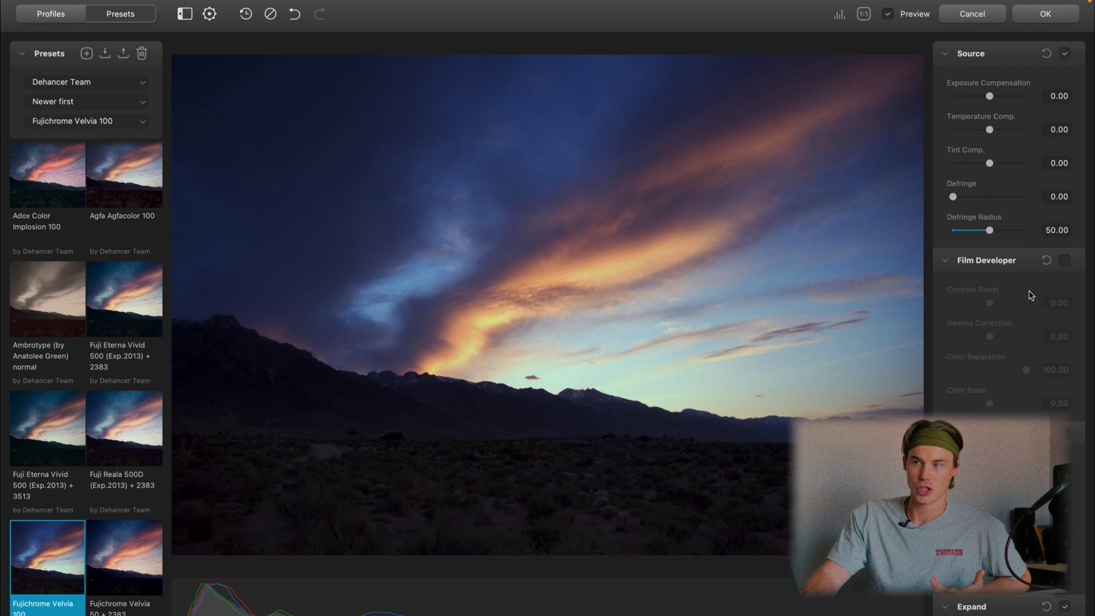
Step: Review the applied preset's tool settings and the remaining presets, and switch to the film profiles
{"action": "scroll", "coordinate": [1001, 372], "scroll_direction": "down", "scroll_amount": 2}
{"action": "scroll", "coordinate": [1002, 373], "scroll_direction": "down", "scroll_amount": 5}
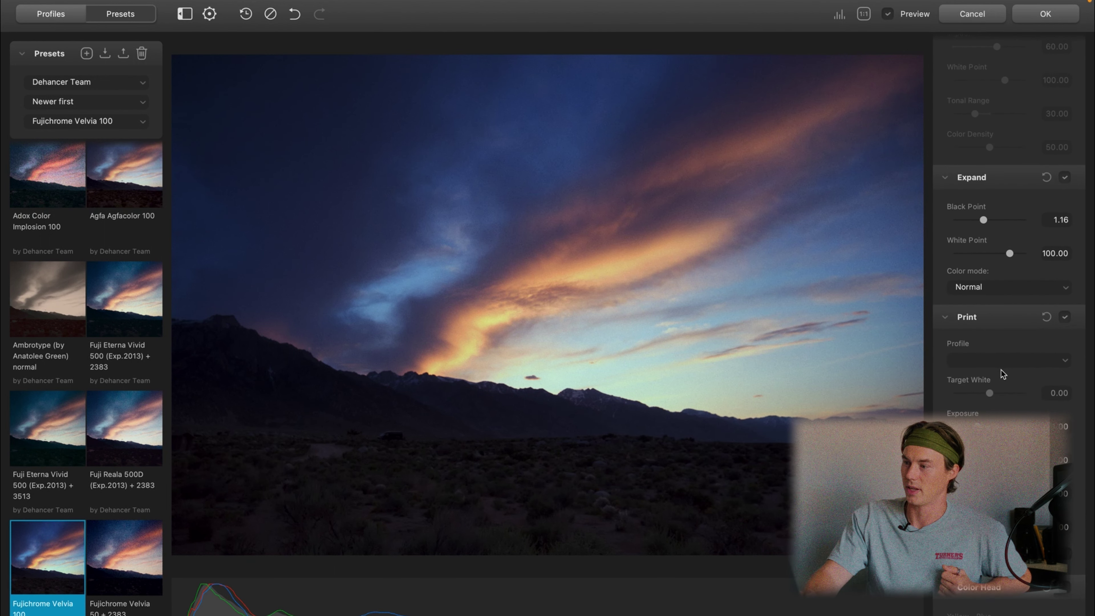
{"action": "scroll", "coordinate": [1003, 374], "scroll_direction": "down", "scroll_amount": 15}
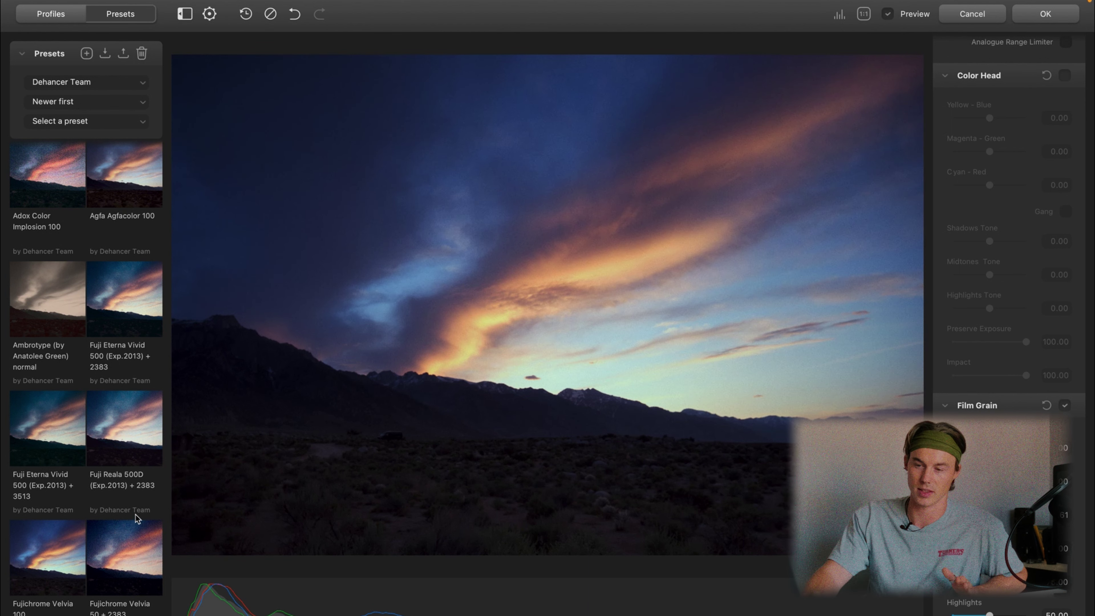
{"action": "scroll", "coordinate": [134, 518], "scroll_direction": "down", "scroll_amount": 5}
{"action": "scroll", "coordinate": [136, 517], "scroll_direction": "up", "scroll_amount": 8}
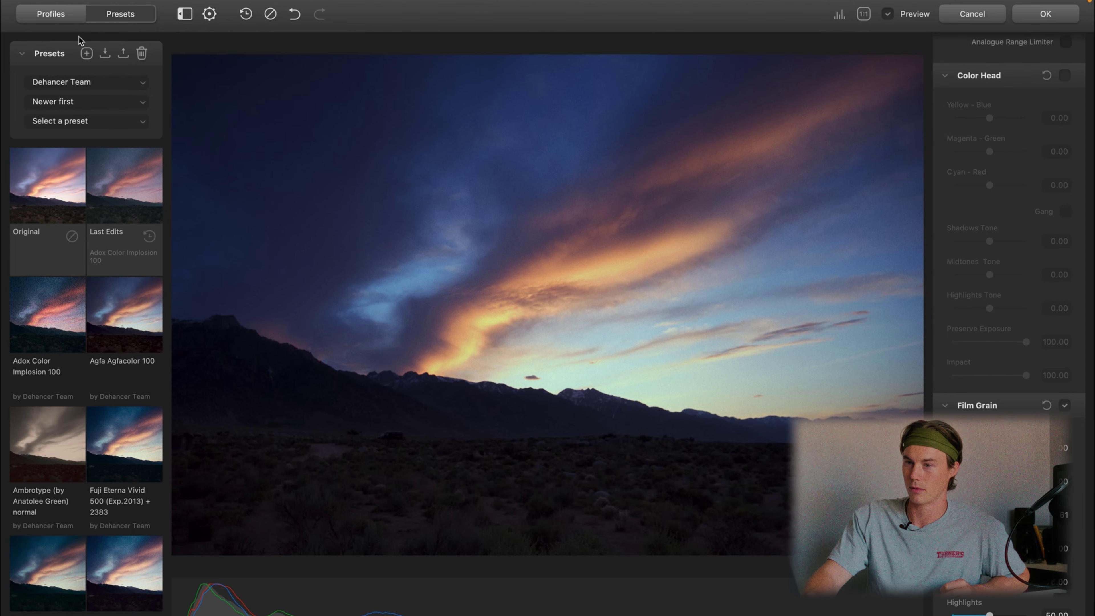
{"action": "left_click", "coordinate": [50, 14]}
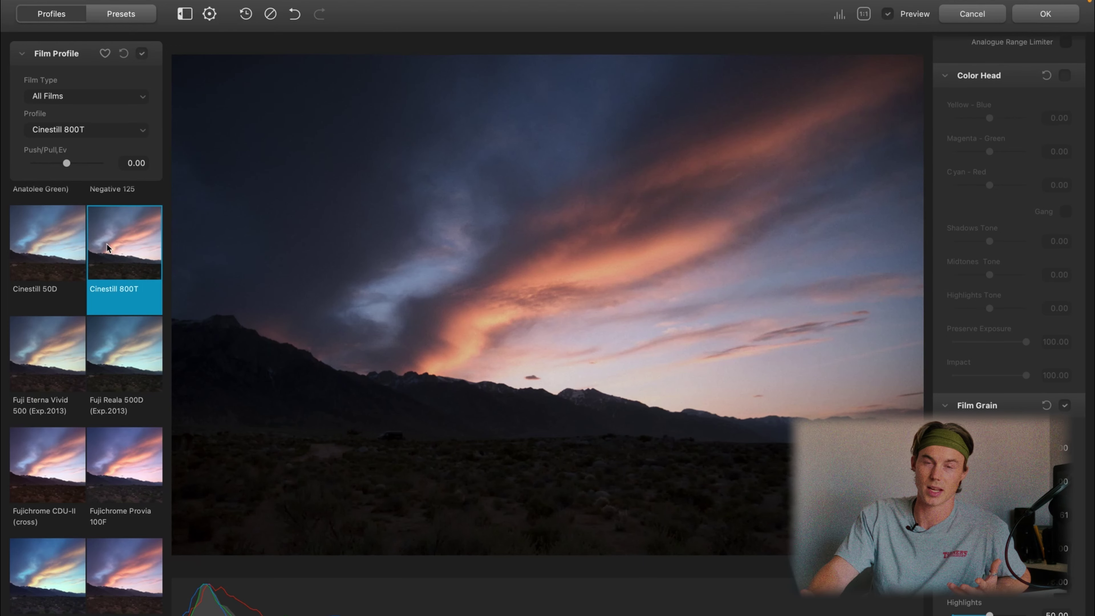
Step: Try the Cinestill 50D, Cinestill 800T, Agfa Agfacolor 100 and Agfa Agfacolor XRS 200 film profiles on the sunset photo
{"action": "key", "text": "Left"}
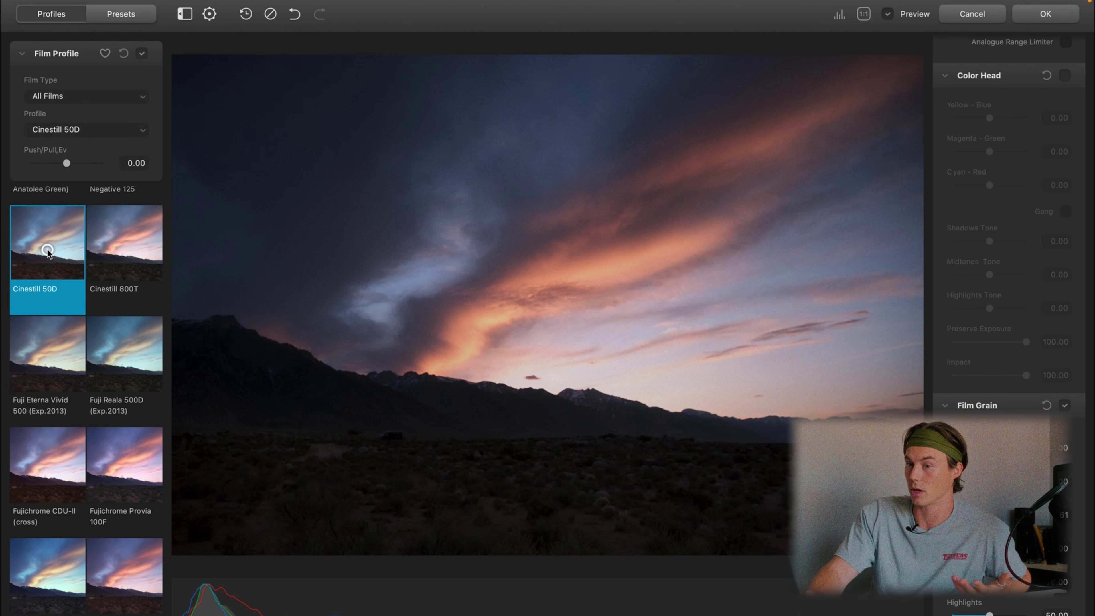
{"action": "left_click", "coordinate": [101, 249]}
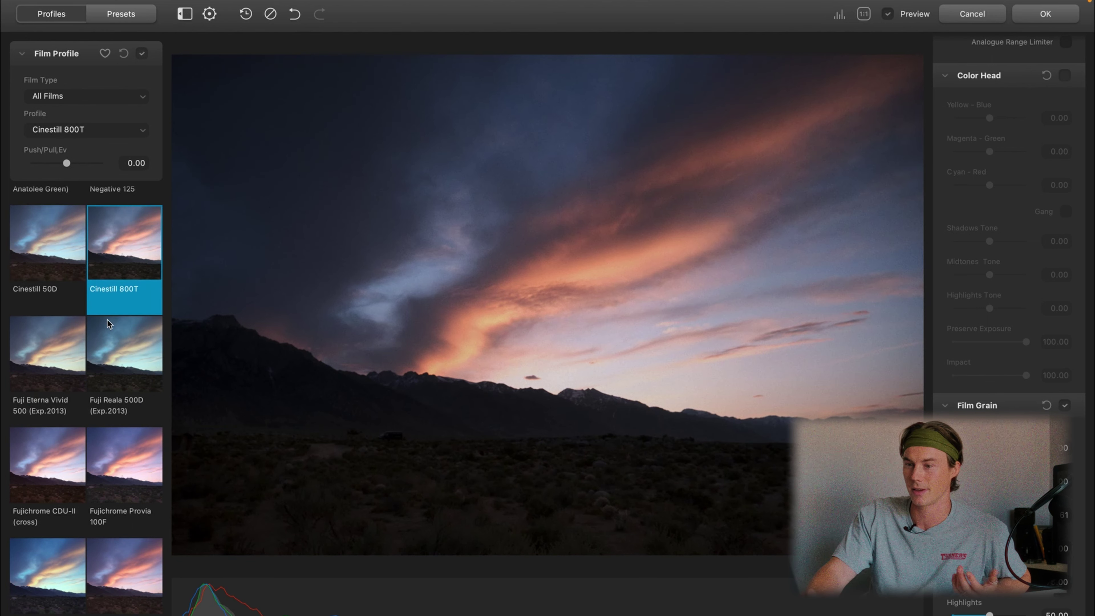
{"action": "scroll", "coordinate": [107, 319], "scroll_direction": "up", "scroll_amount": 10}
{"action": "left_click", "coordinate": [136, 255]}
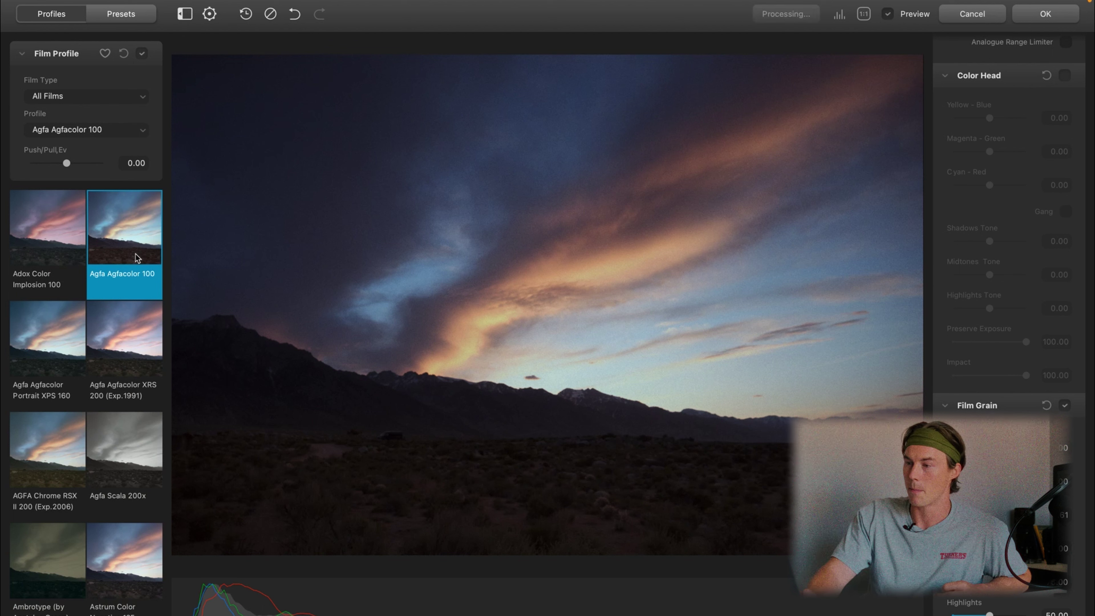
{"action": "left_click", "coordinate": [114, 350]}
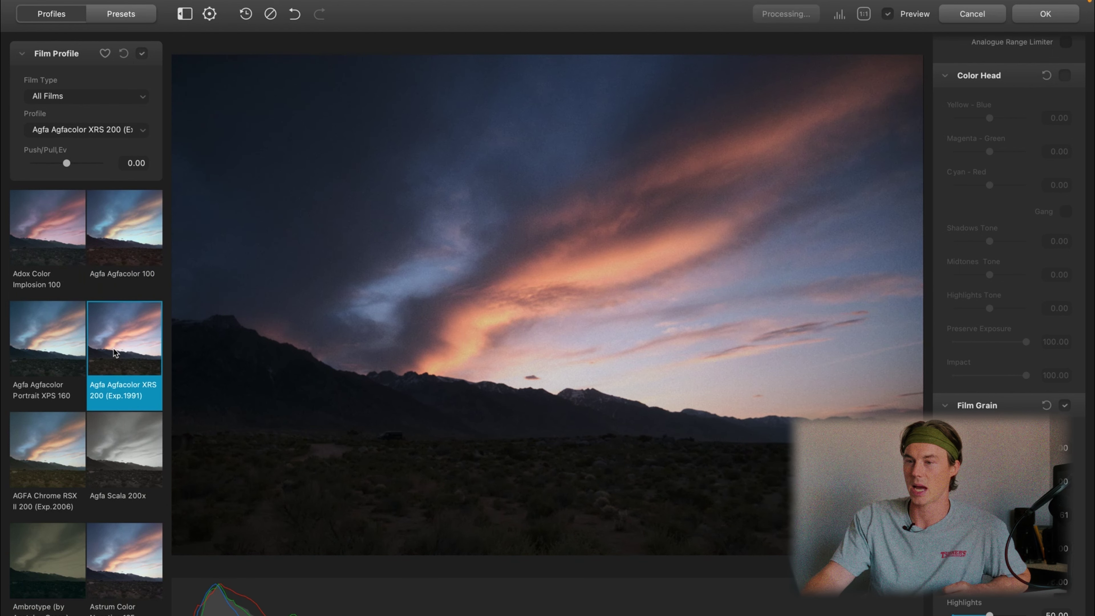
Step: Limit the film profiles to Color Positive, compare the AGFA Chrome and Fujichrome ones, and choose Fujichrome Velvia 50
{"action": "left_click", "coordinate": [91, 98]}
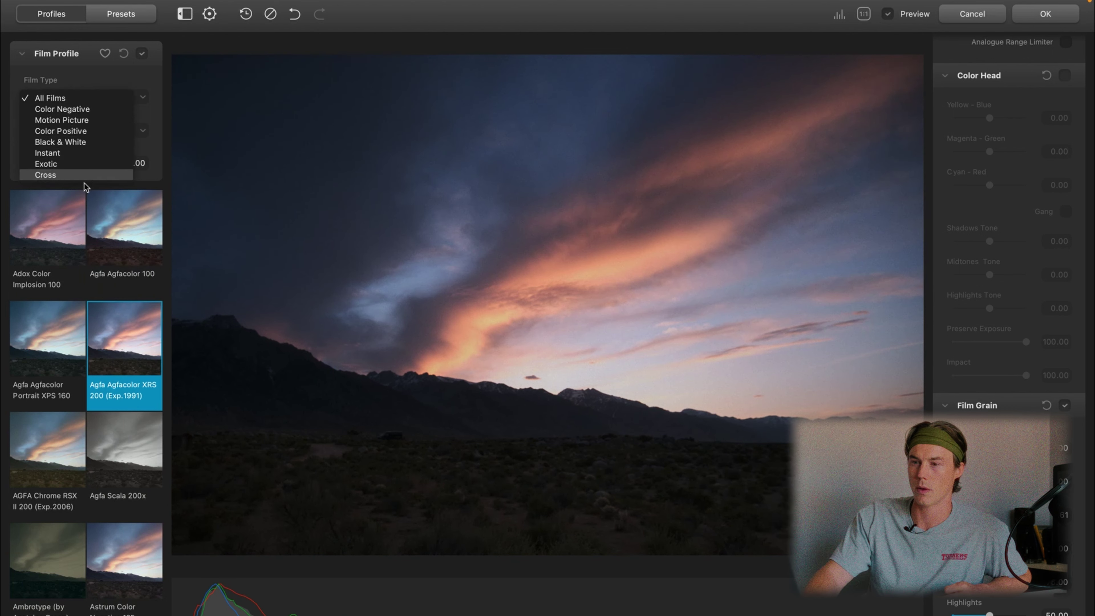
{"action": "left_click", "coordinate": [89, 131]}
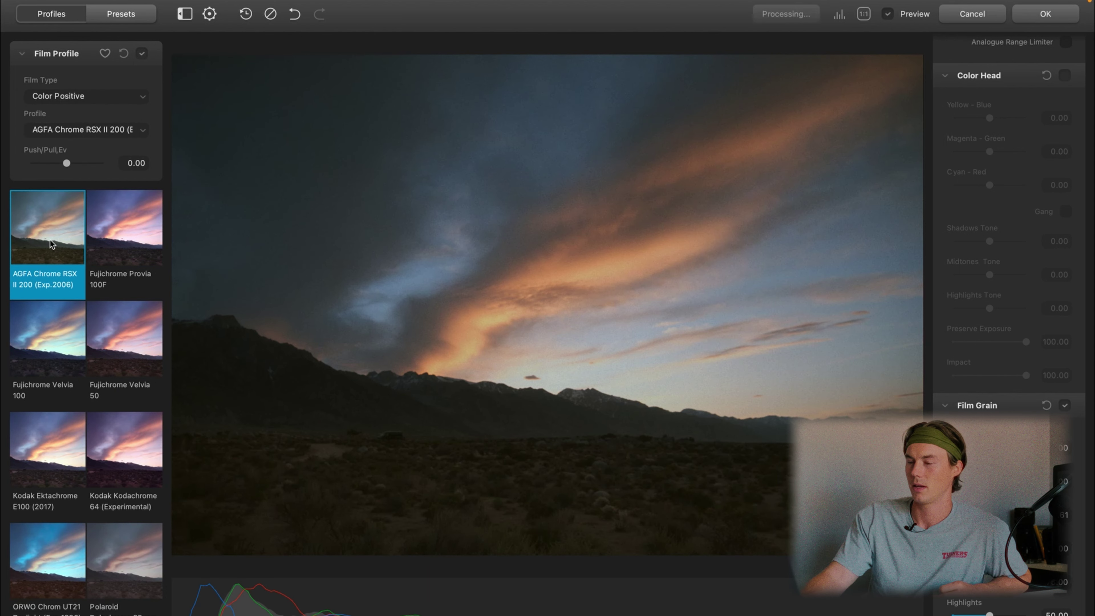
{"action": "key", "text": "Right"}
{"action": "key", "text": "Right"}
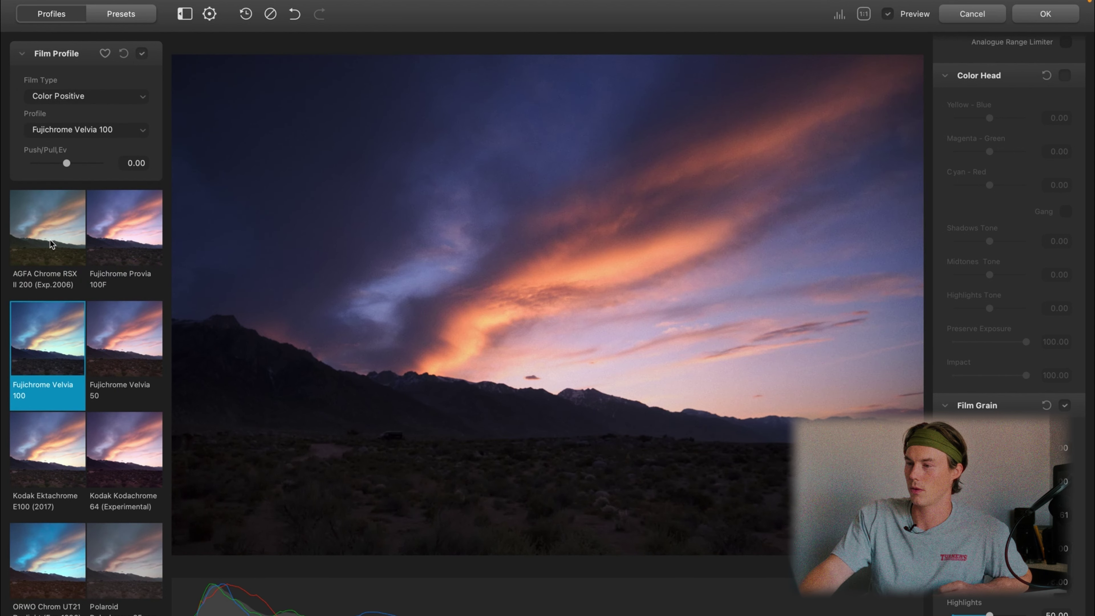
{"action": "key", "text": "Right"}
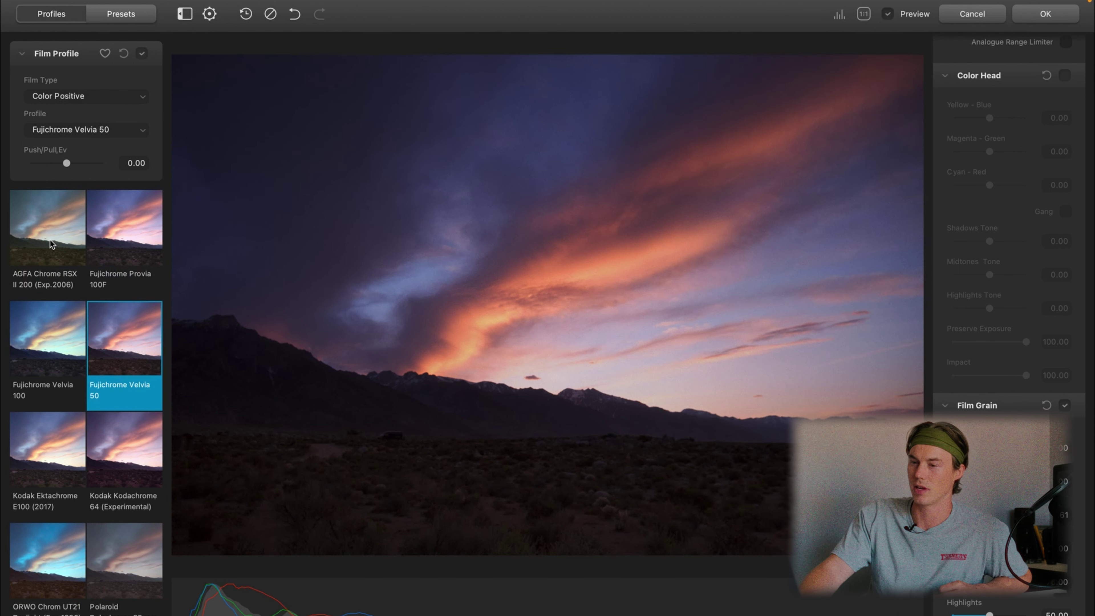
{"action": "key", "text": "Left"}
{"action": "key", "text": "Right"}
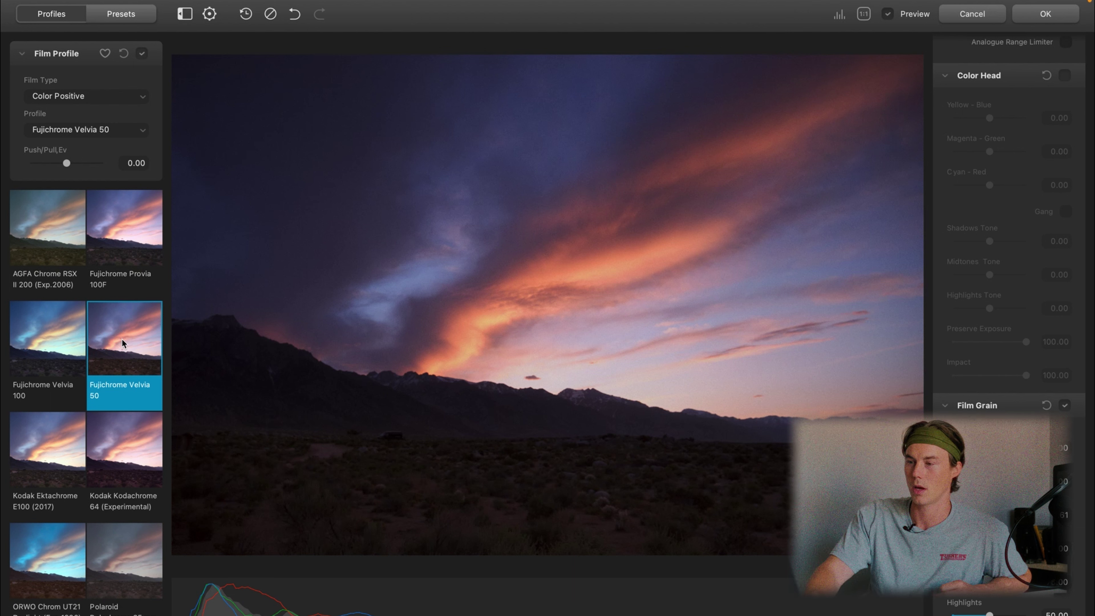
Step: Toggle the Print tool to apply the Kodak 2383 Print Film profile, set its exposure to 0.07 and compare with and without it
{"action": "scroll", "coordinate": [1005, 215], "scroll_direction": "up", "scroll_amount": 10}
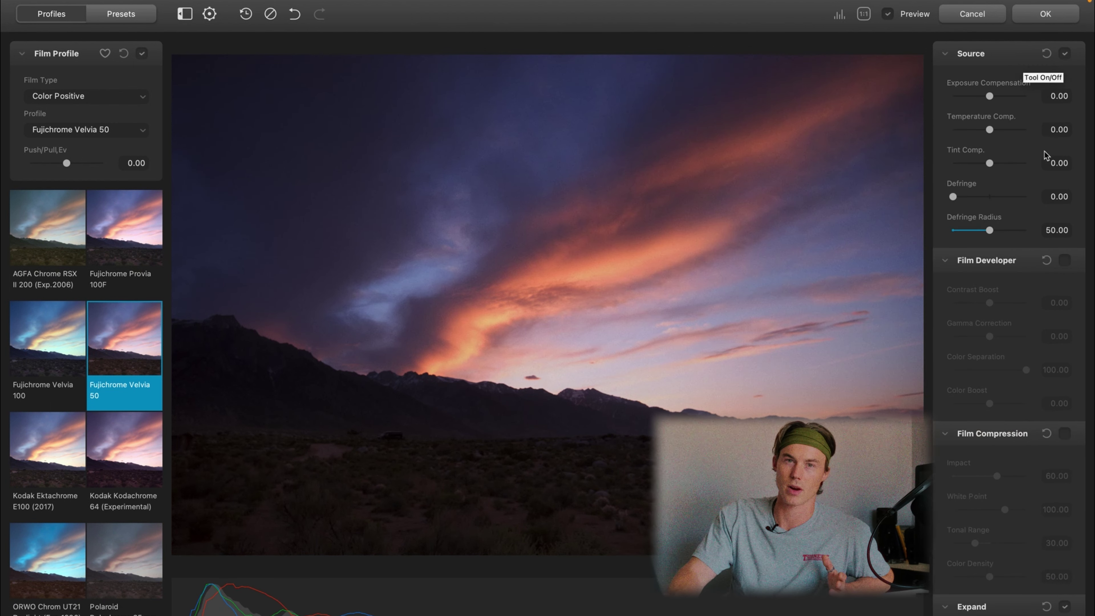
{"action": "scroll", "coordinate": [1014, 370], "scroll_direction": "down", "scroll_amount": 5}
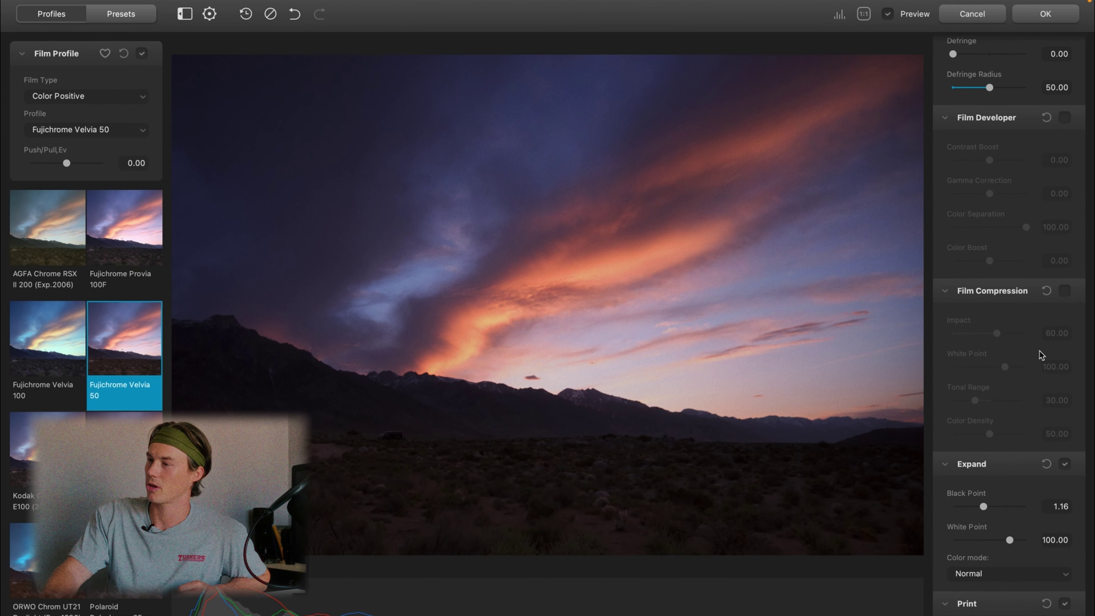
{"action": "scroll", "coordinate": [1042, 355], "scroll_direction": "down", "scroll_amount": 8}
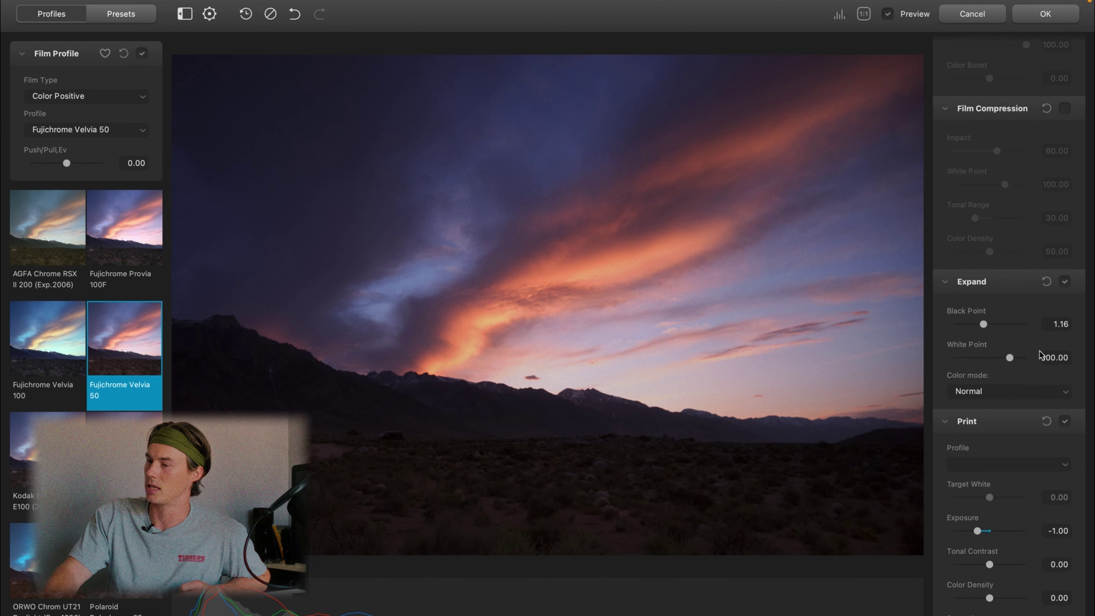
{"action": "scroll", "coordinate": [1042, 355], "scroll_direction": "down", "scroll_amount": 3}
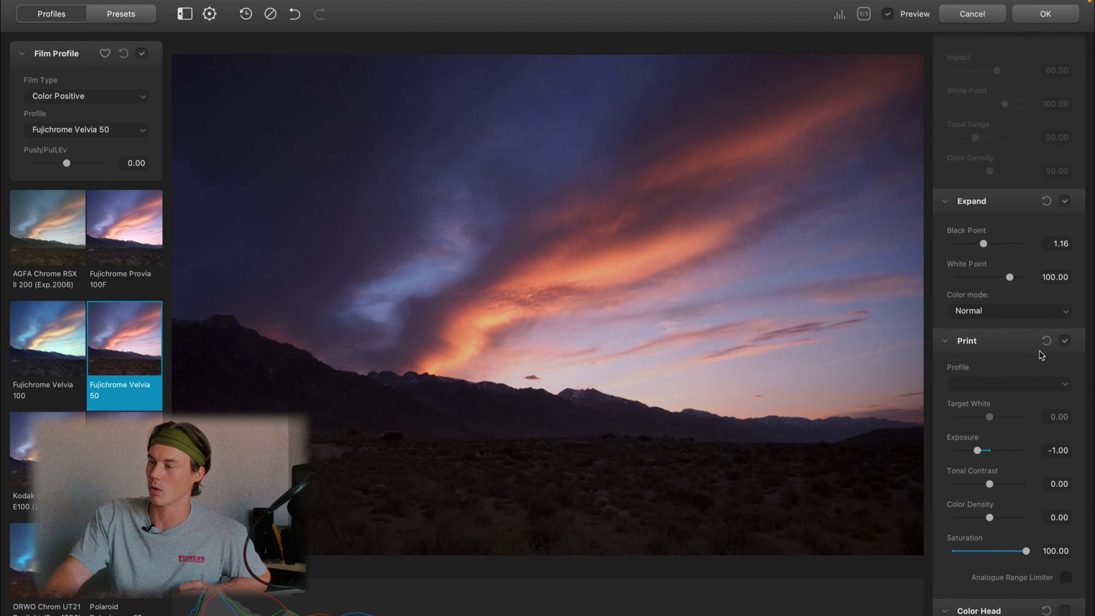
{"action": "left_click", "coordinate": [1065, 308]}
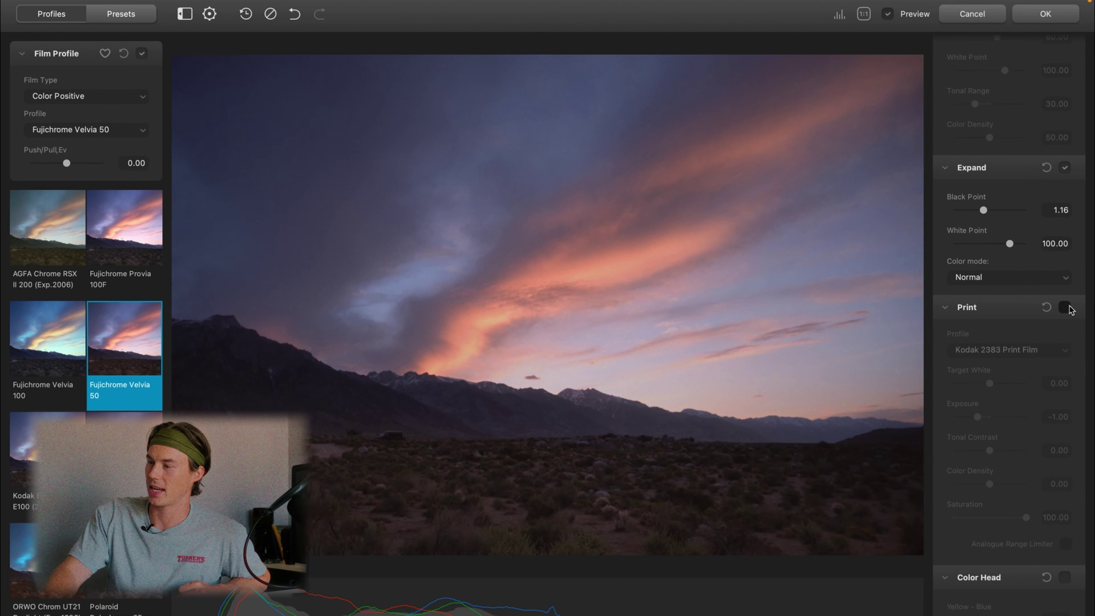
{"action": "left_click", "coordinate": [1065, 307]}
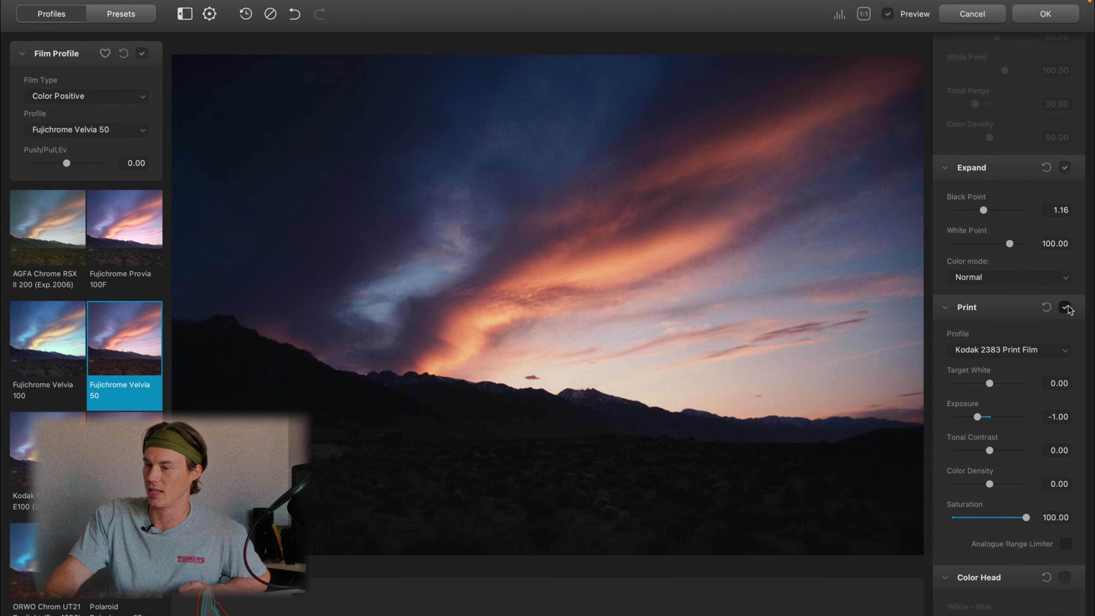
{"action": "left_click_drag", "start_coordinate": [978, 419], "coordinate": [987, 420]}
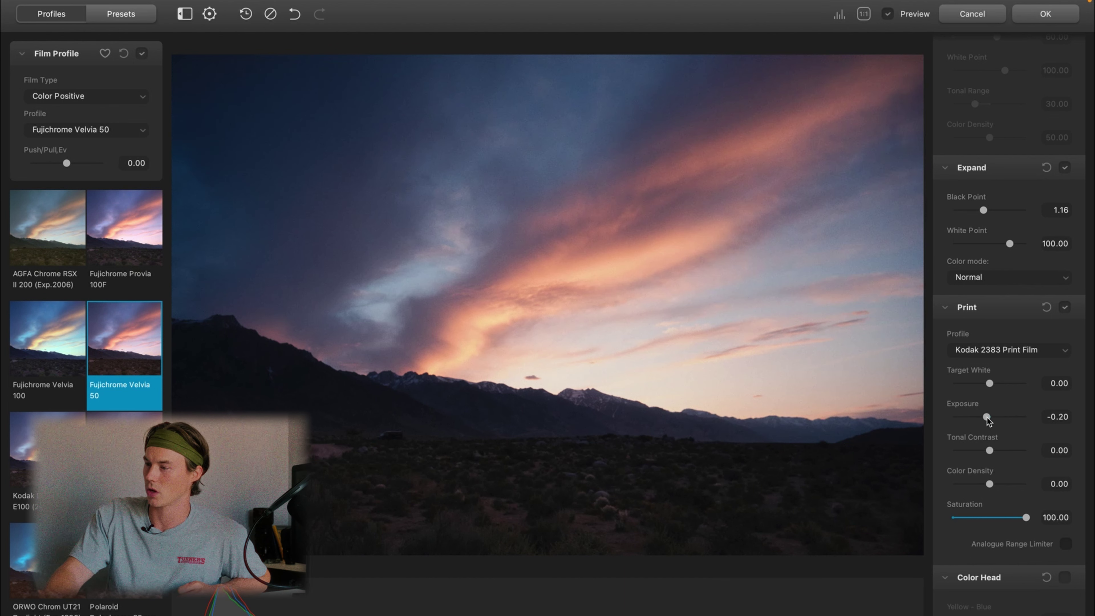
{"action": "left_click_drag", "start_coordinate": [987, 419], "coordinate": [991, 419]}
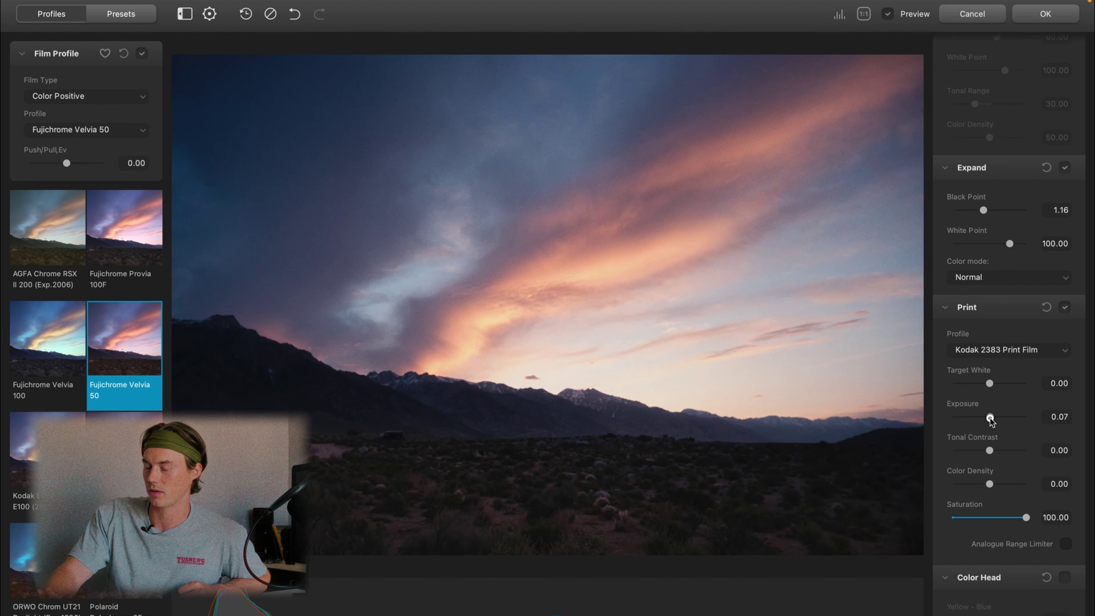
{"action": "left_click", "coordinate": [1065, 306]}
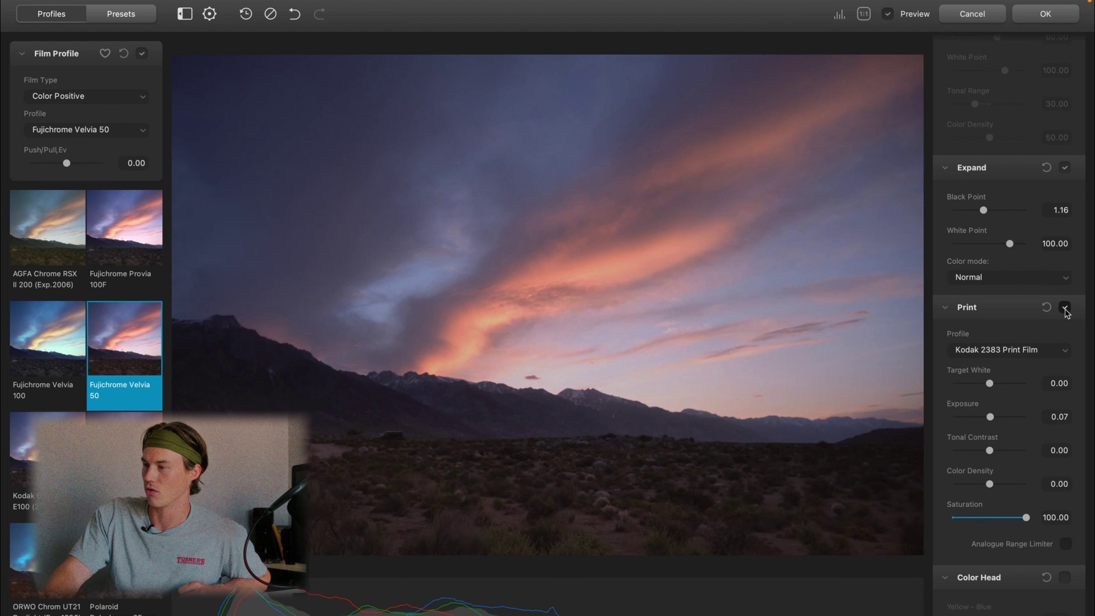
{"action": "left_click", "coordinate": [1065, 308]}
Step: Enable the Color Head tool and set Magenta - Green to 2.89
{"action": "scroll", "coordinate": [1065, 319], "scroll_direction": "down", "scroll_amount": 6}
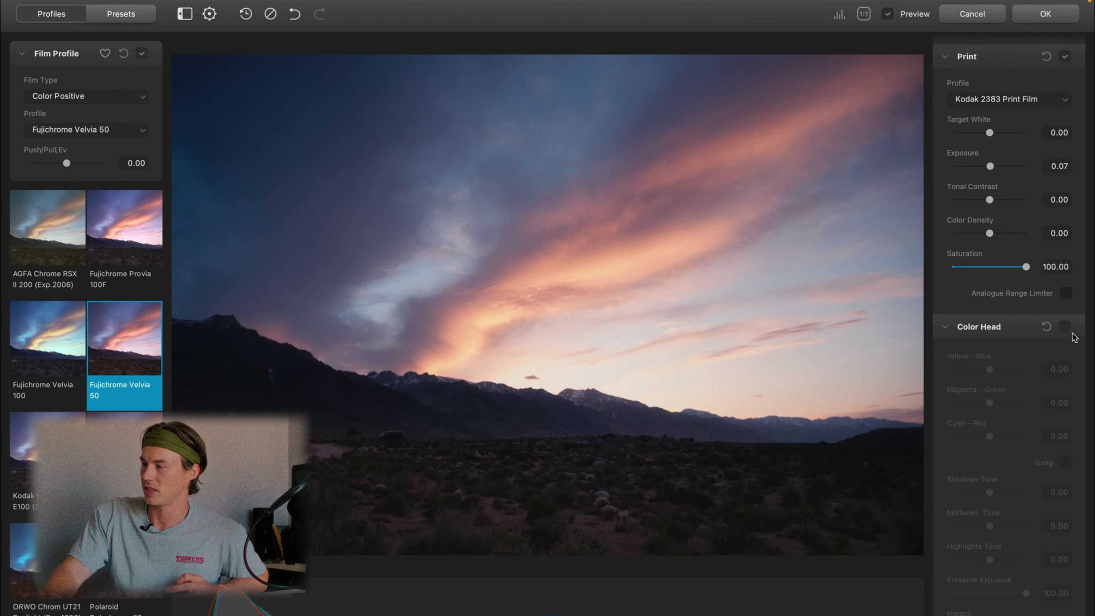
{"action": "left_click", "coordinate": [1065, 328]}
{"action": "scroll", "coordinate": [988, 514], "scroll_direction": "down", "scroll_amount": 1}
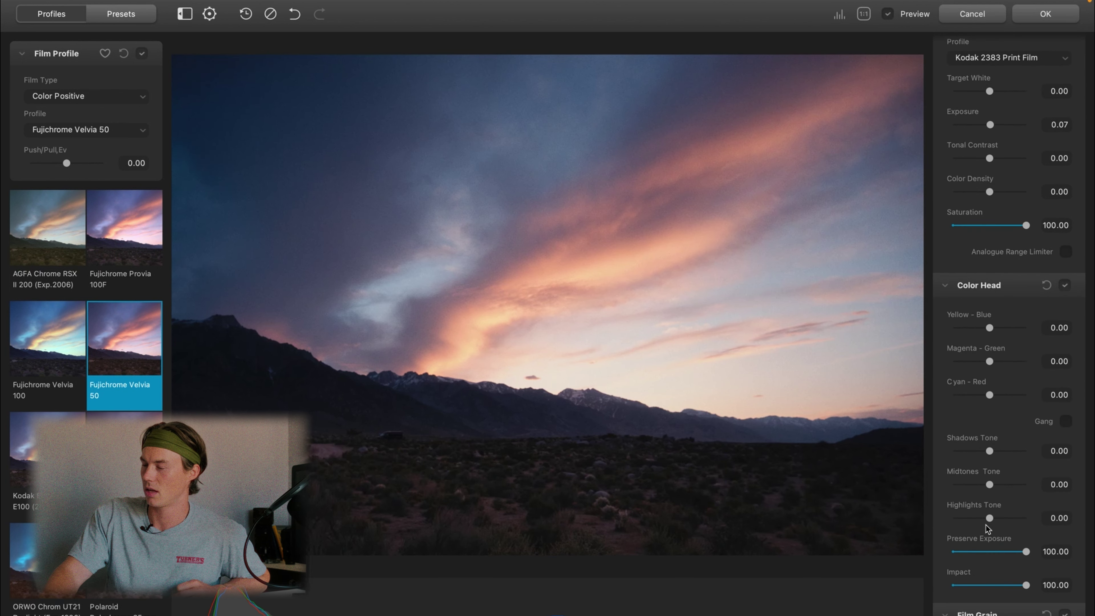
{"action": "left_click_drag", "start_coordinate": [989, 360], "coordinate": [993, 362]}
Step: Set the Film Grain size to 2.24 and its amount to 21.22, and bring up the Halation settings
{"action": "scroll", "coordinate": [984, 452], "scroll_direction": "down", "scroll_amount": 5}
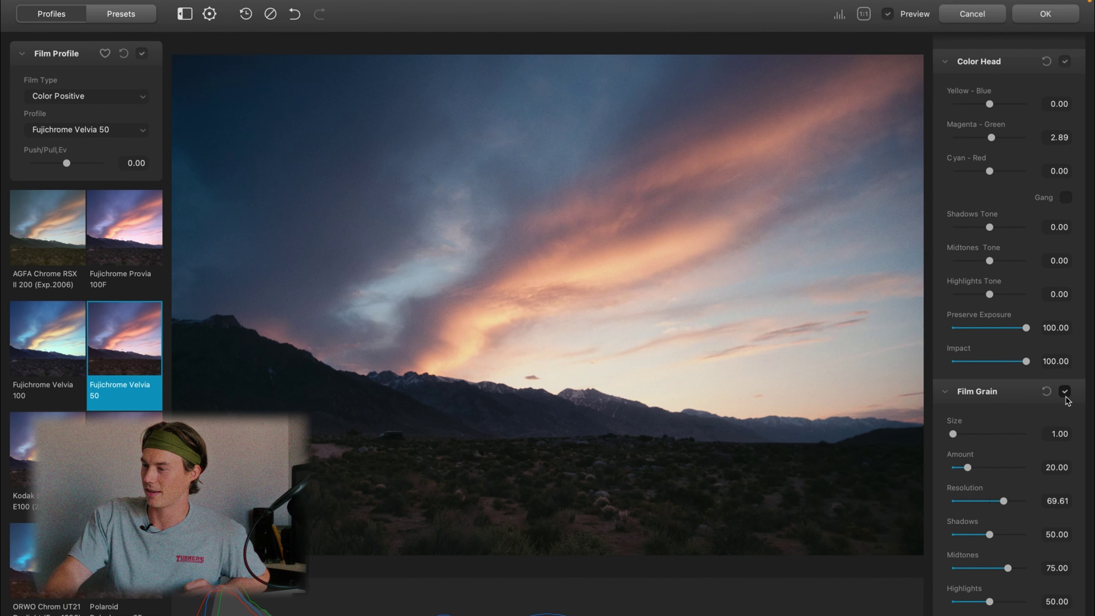
{"action": "scroll", "coordinate": [1035, 423], "scroll_direction": "down", "scroll_amount": 2}
{"action": "left_click_drag", "start_coordinate": [958, 362], "coordinate": [962, 362]}
{"action": "left_click", "coordinate": [968, 393]}
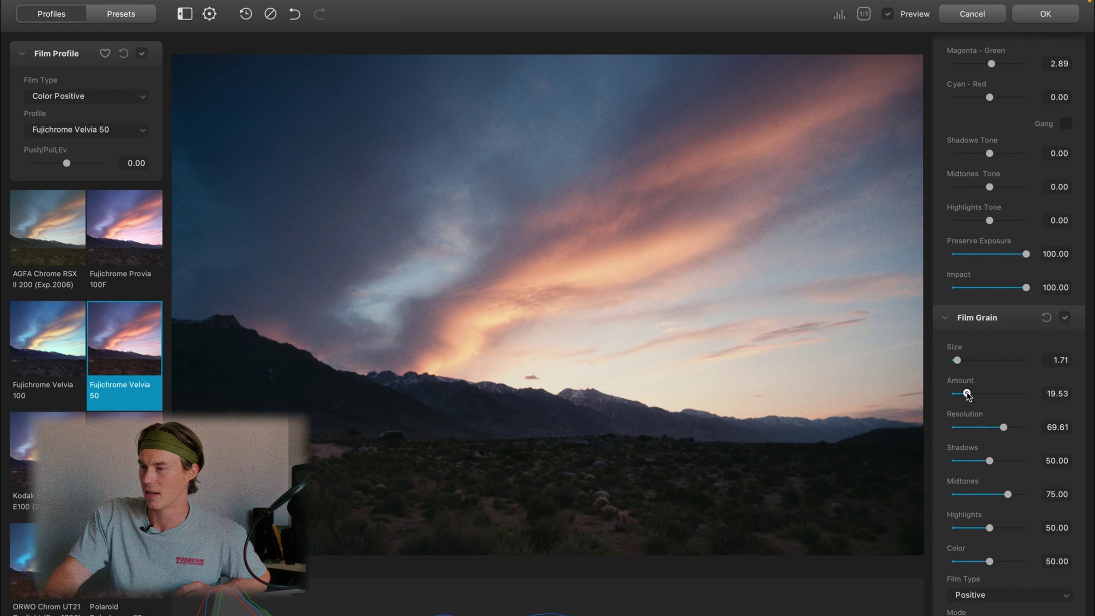
{"action": "left_click_drag", "start_coordinate": [957, 361], "coordinate": [960, 361]}
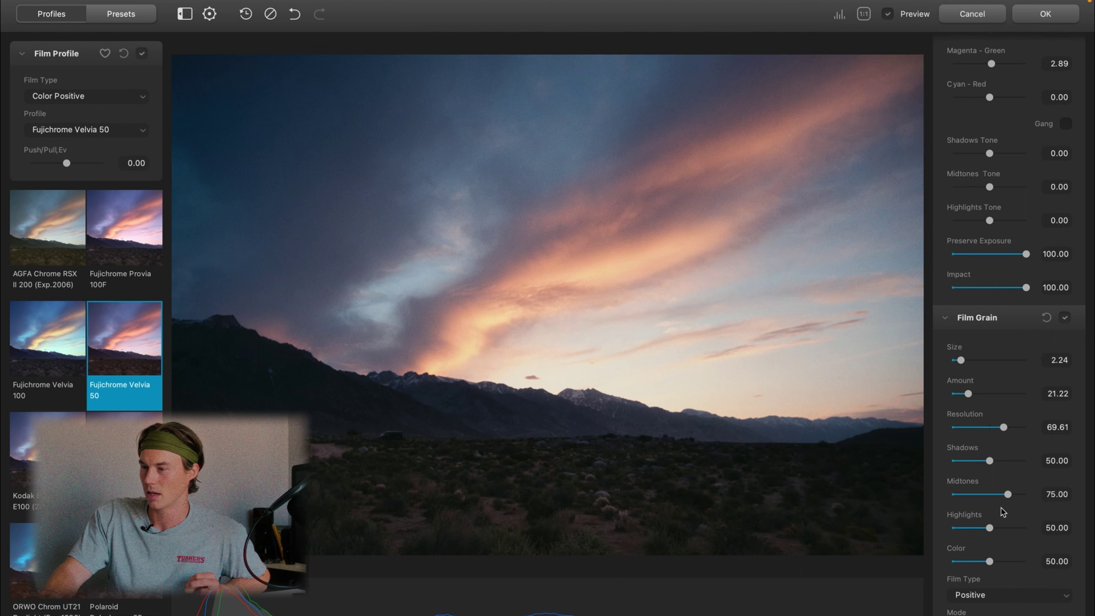
{"action": "scroll", "coordinate": [1001, 512], "scroll_direction": "down", "scroll_amount": 7}
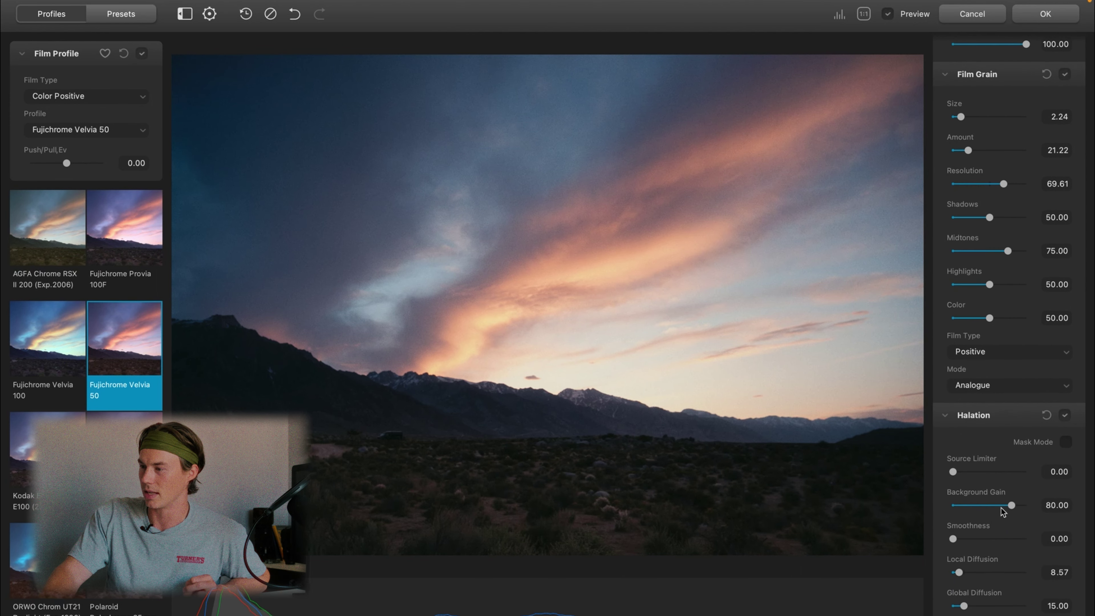
{"action": "scroll", "coordinate": [1001, 507], "scroll_direction": "down", "scroll_amount": 3}
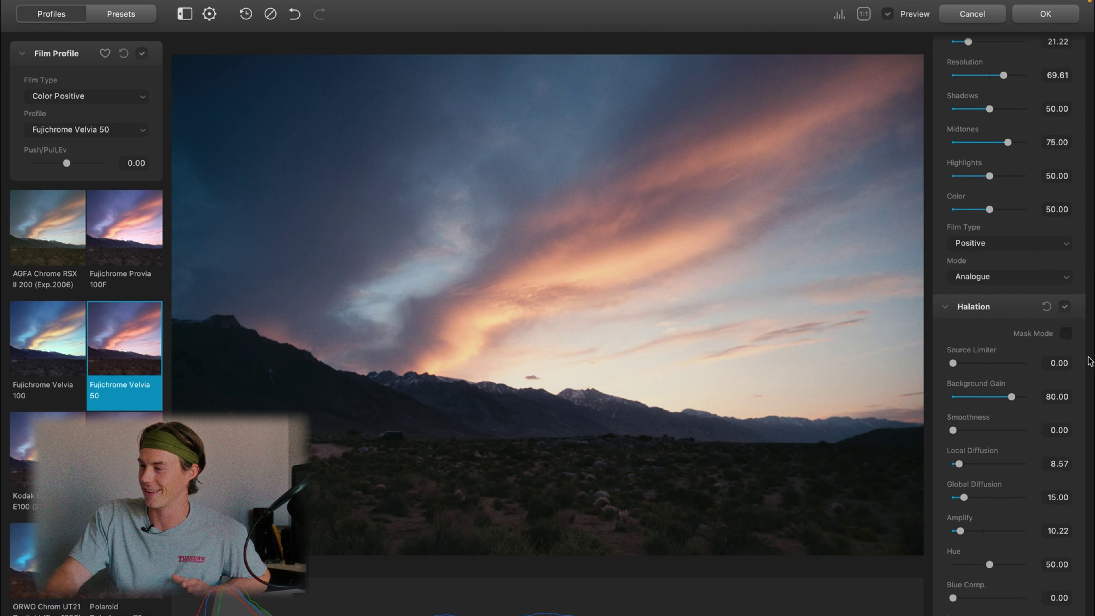
Step: Preview the Halation mask on and off, leave it shown and set the Halation Amplify to 100
{"action": "left_click", "coordinate": [1065, 333]}
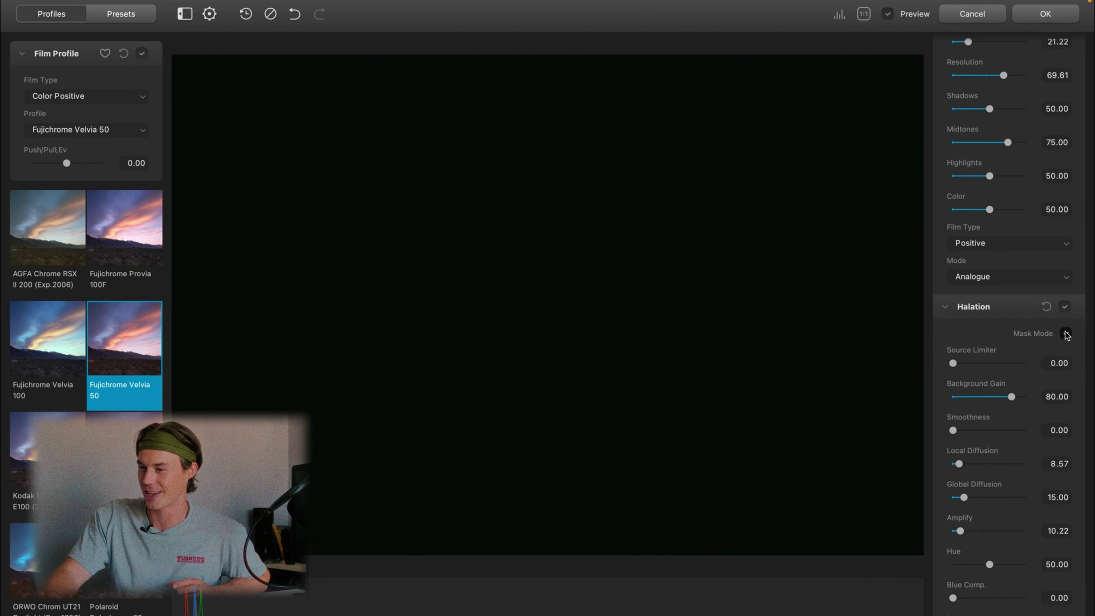
{"action": "left_click", "coordinate": [1065, 333]}
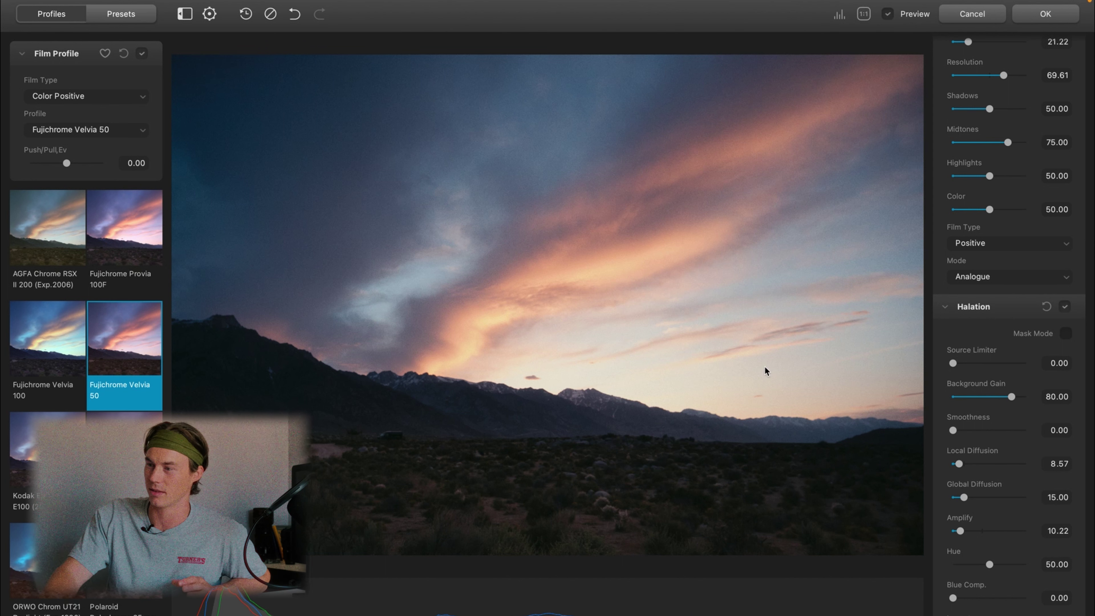
{"action": "left_click", "coordinate": [1066, 333]}
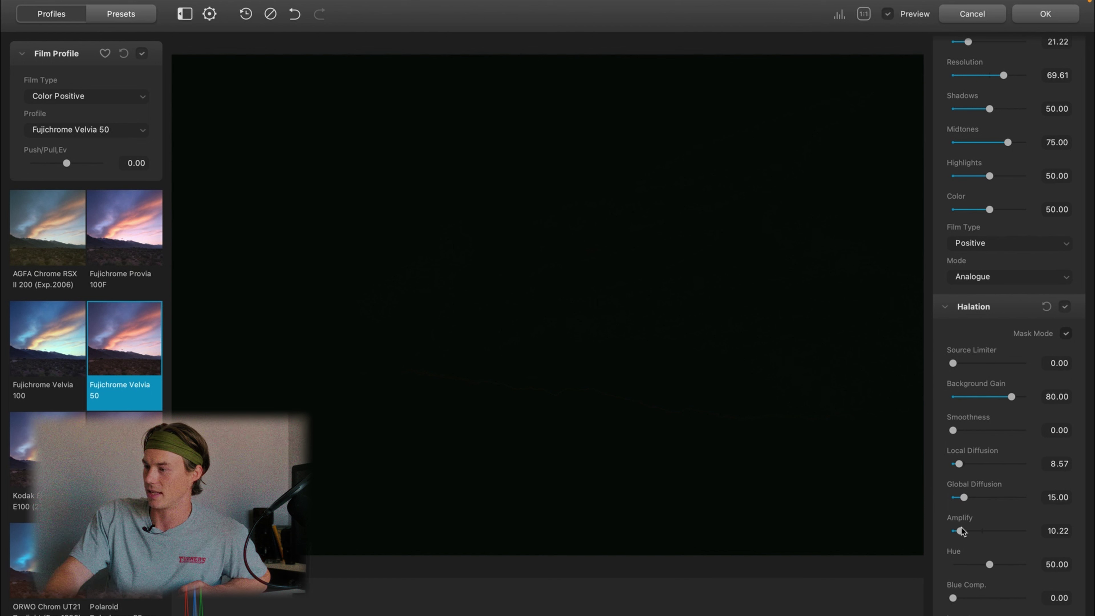
{"action": "left_click_drag", "start_coordinate": [960, 531], "coordinate": [995, 531]}
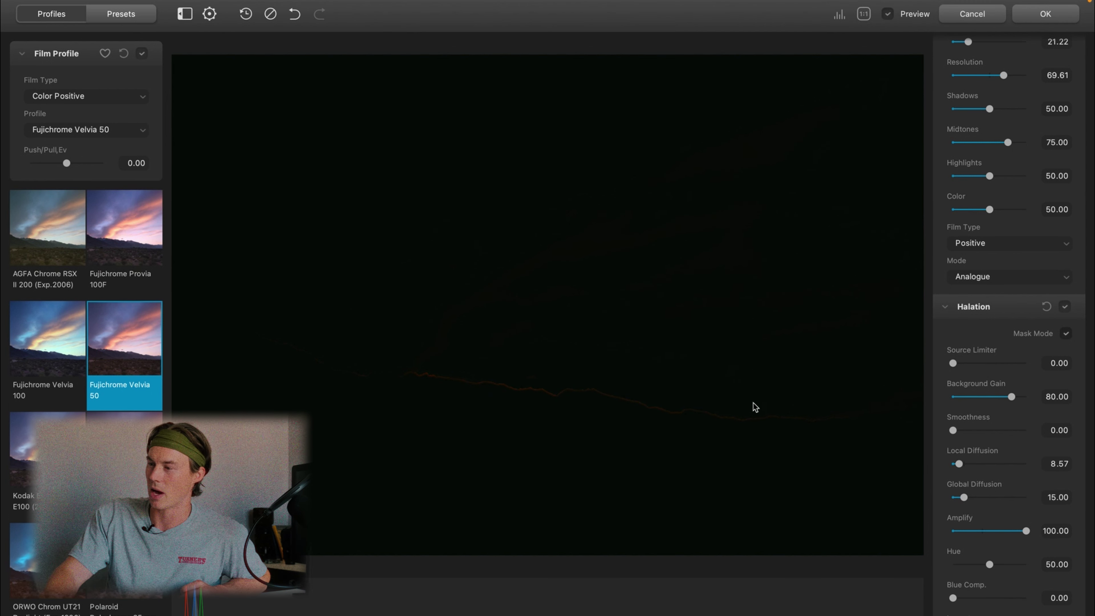
Step: Set Halation's Local Diffusion to 26.76, Global Diffusion to 25.45 and Smoothness to 40.01, and hide its mask
{"action": "left_click", "coordinate": [964, 464]}
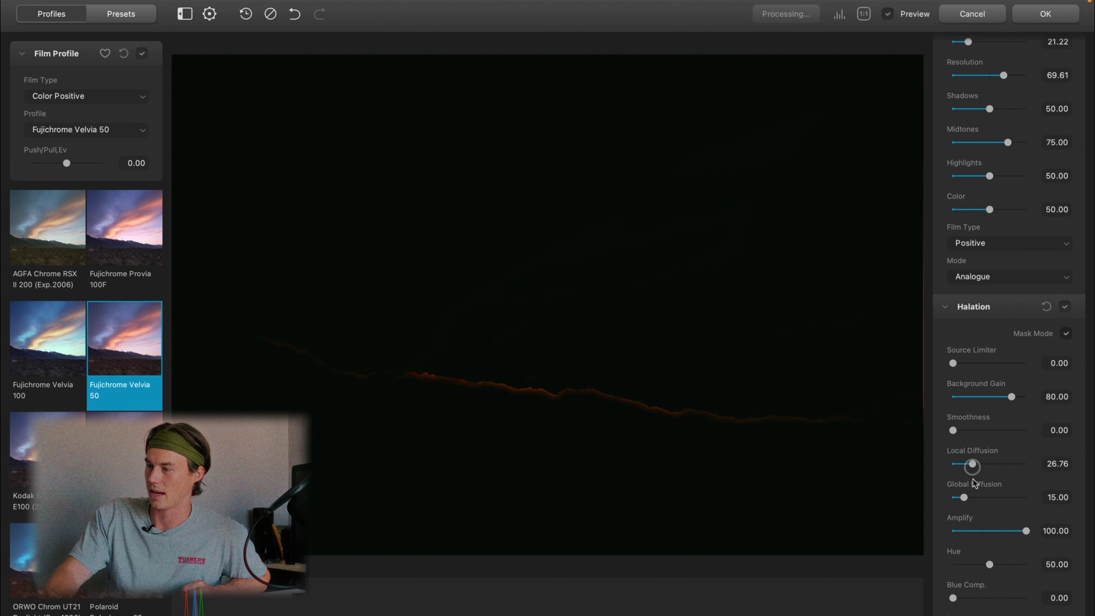
{"action": "left_click_drag", "start_coordinate": [966, 498], "coordinate": [968, 497]}
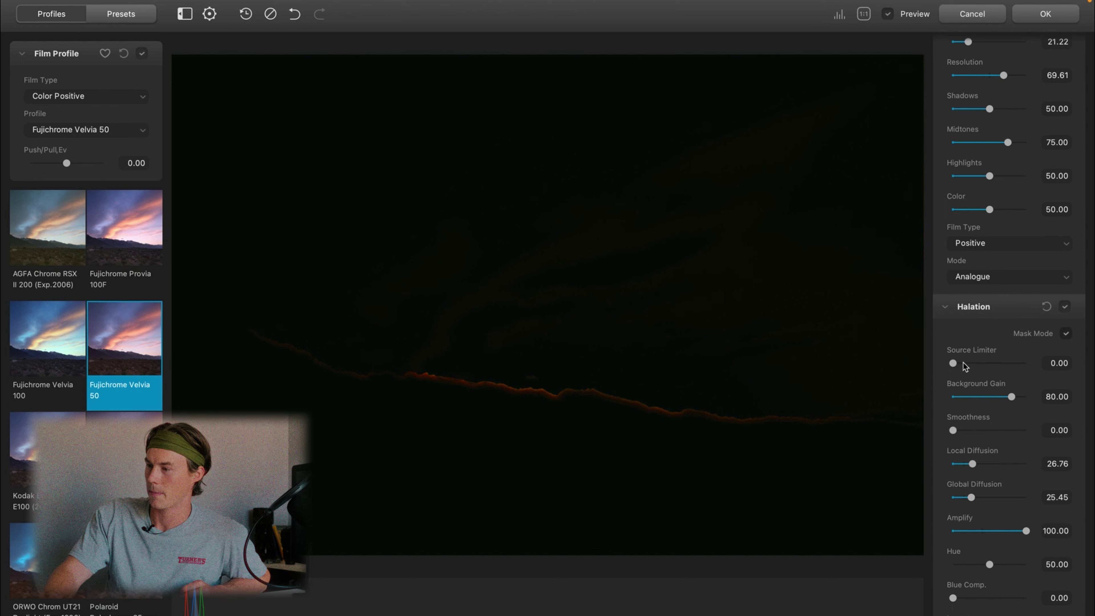
{"action": "left_click_drag", "start_coordinate": [954, 429], "coordinate": [982, 430]}
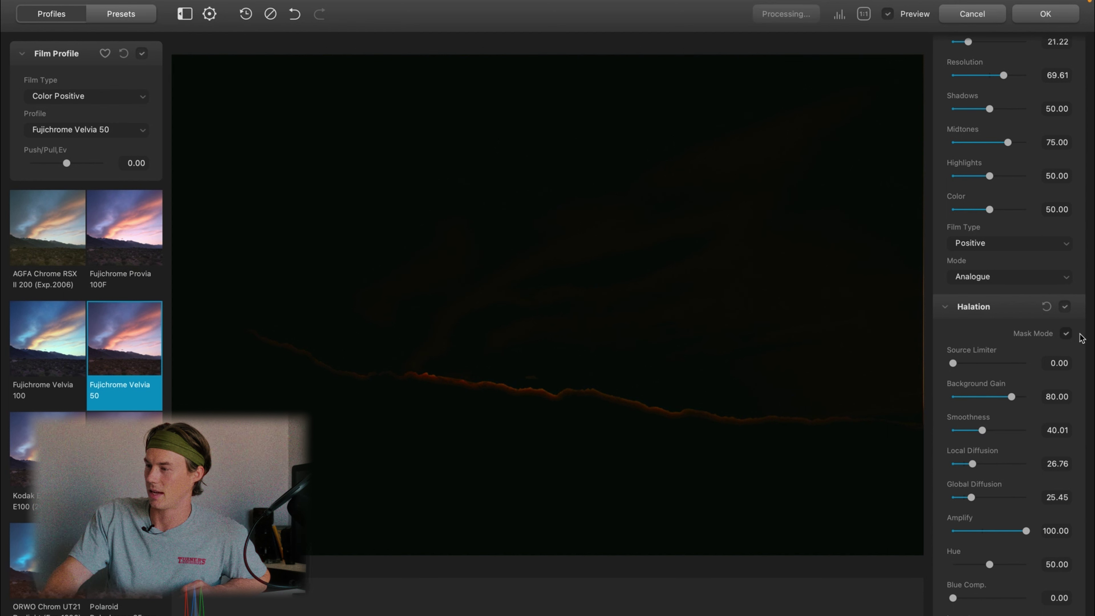
{"action": "left_click", "coordinate": [1064, 333]}
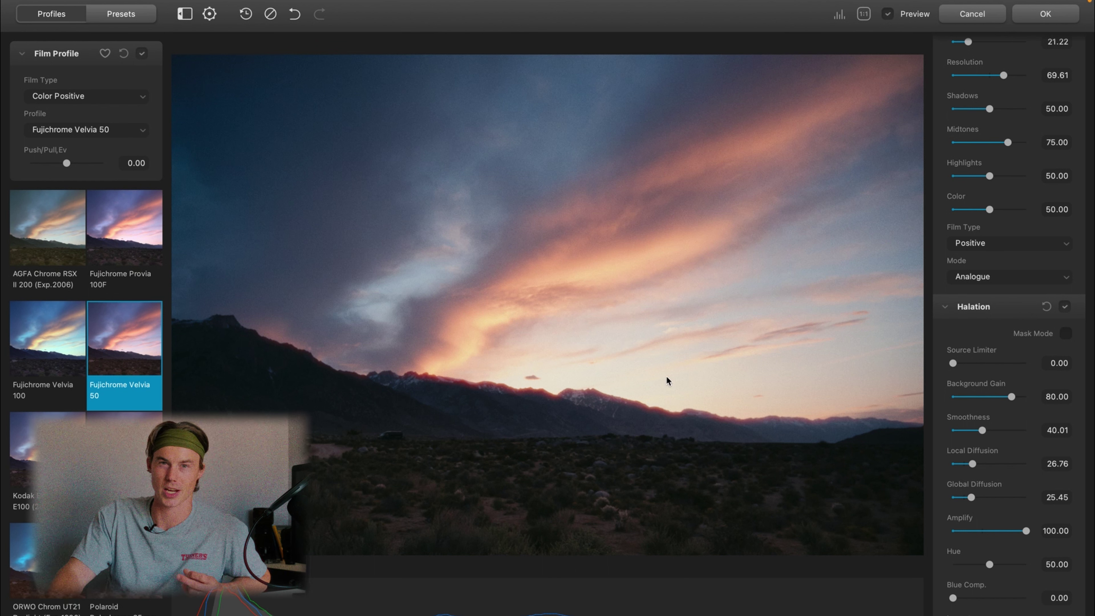
Step: Using the Bloom mask as a guide, set Bloom's Amplify to 100, Details to 34.63 and Source Limiter to 0, and hide the mask
{"action": "scroll", "coordinate": [1050, 335], "scroll_direction": "down", "scroll_amount": 5}
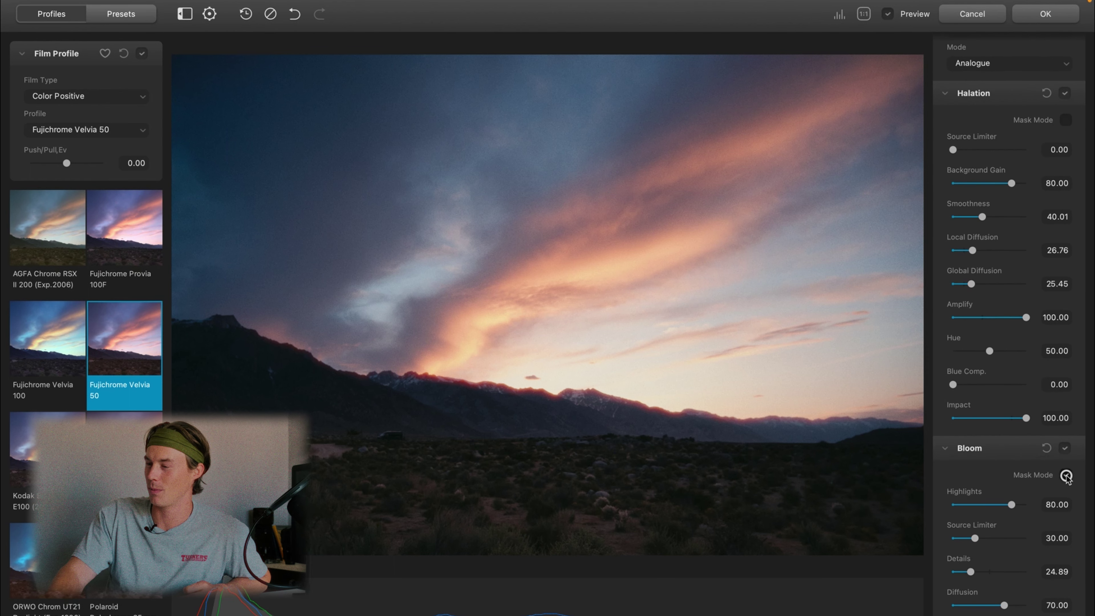
{"action": "left_click", "coordinate": [1067, 476]}
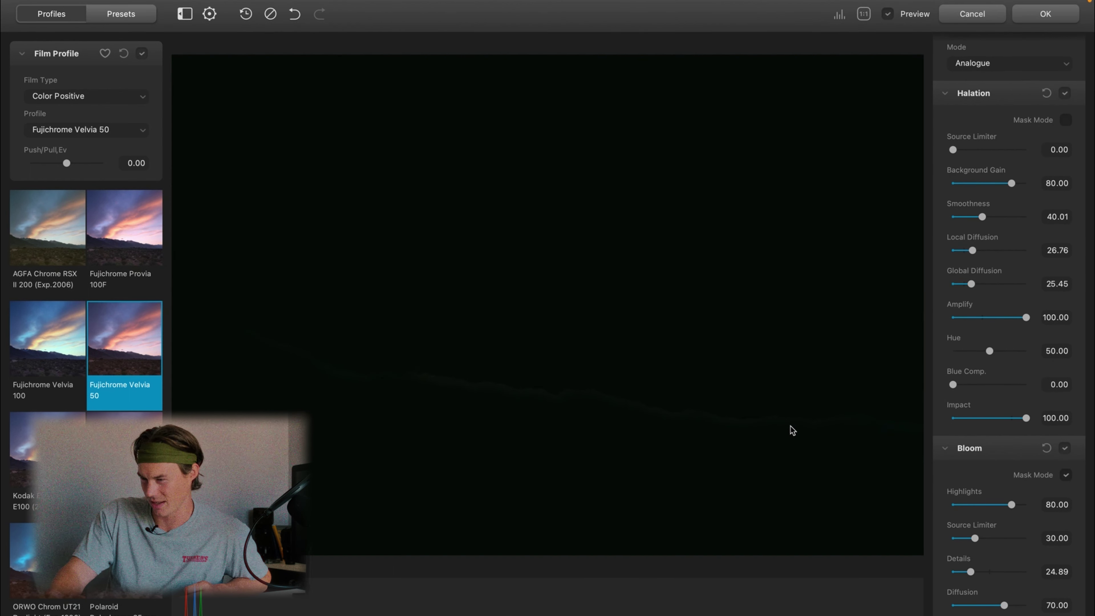
{"action": "scroll", "coordinate": [981, 578], "scroll_direction": "down", "scroll_amount": 1}
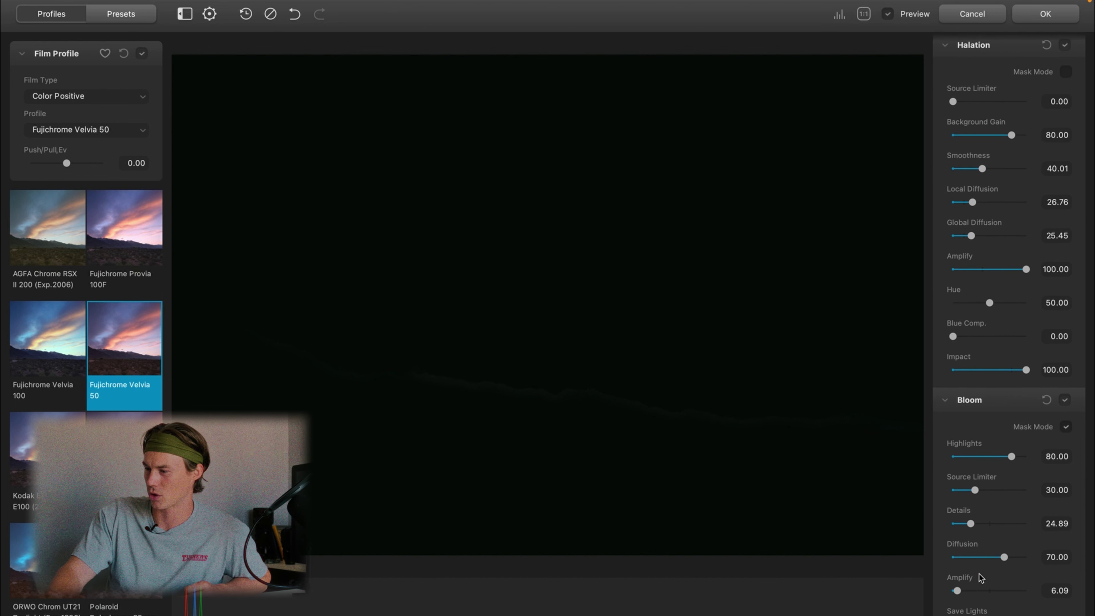
{"action": "left_click_drag", "start_coordinate": [981, 594], "coordinate": [1043, 597]}
{"action": "scroll", "coordinate": [1044, 597], "scroll_direction": "down", "scroll_amount": 1}
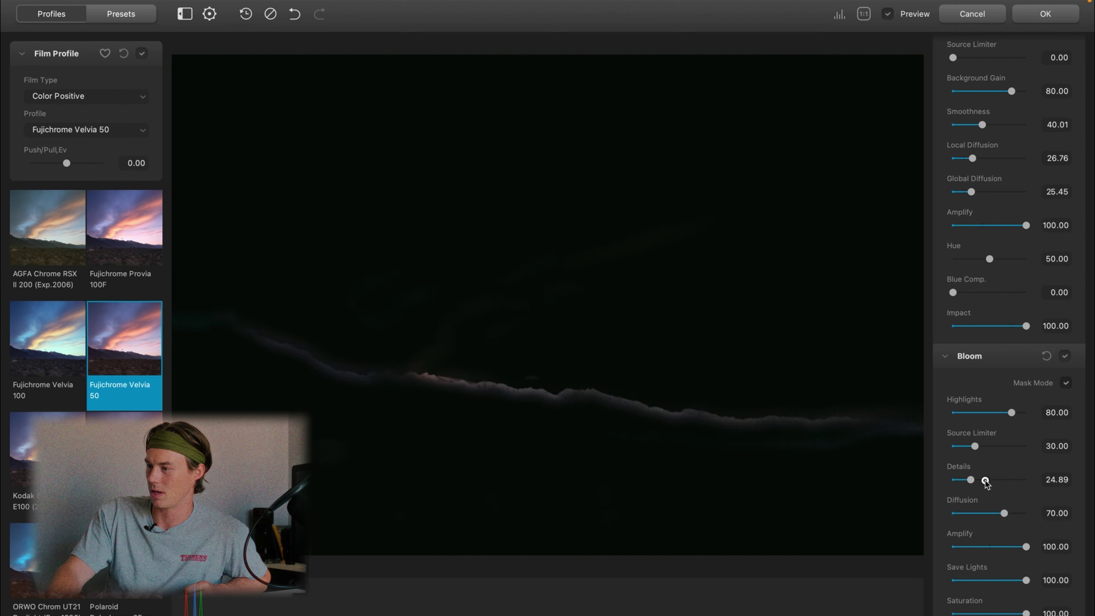
{"action": "left_click_drag", "start_coordinate": [986, 482], "coordinate": [951, 450]}
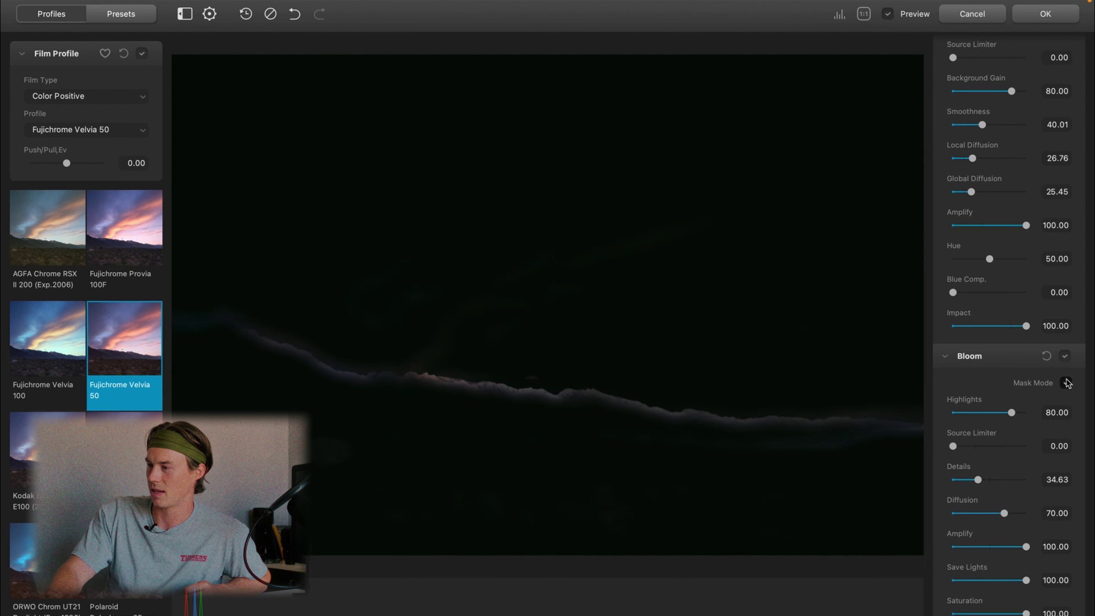
{"action": "left_click", "coordinate": [1066, 382]}
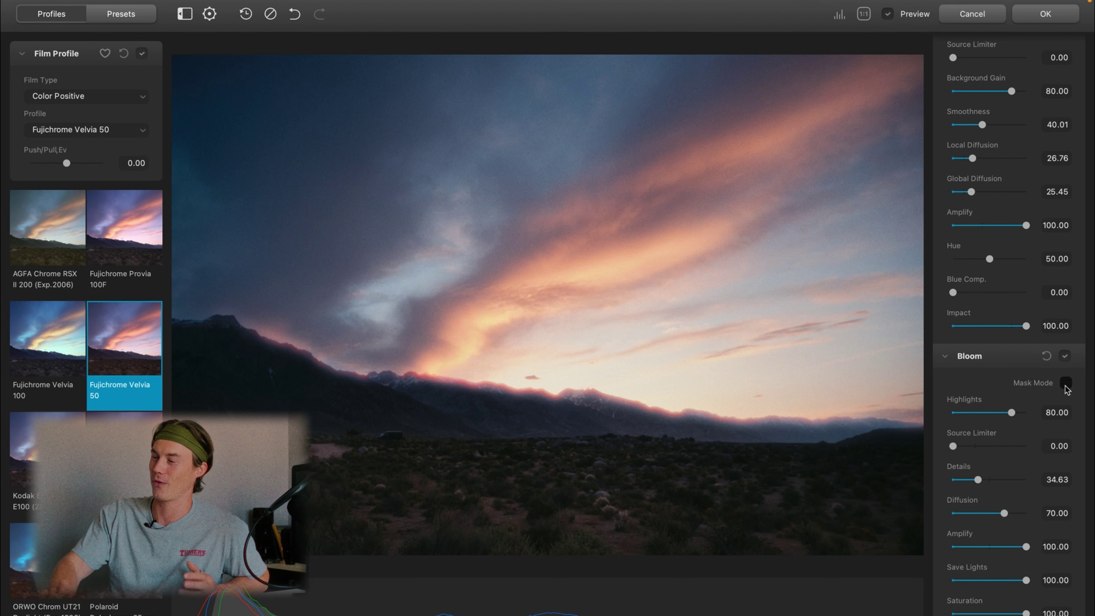
Step: Reduce Bloom's Impact to 54.06 and Amplify to 81.84, comparing the photo with and without the effect
{"action": "scroll", "coordinate": [1045, 500], "scroll_direction": "up", "scroll_amount": 3}
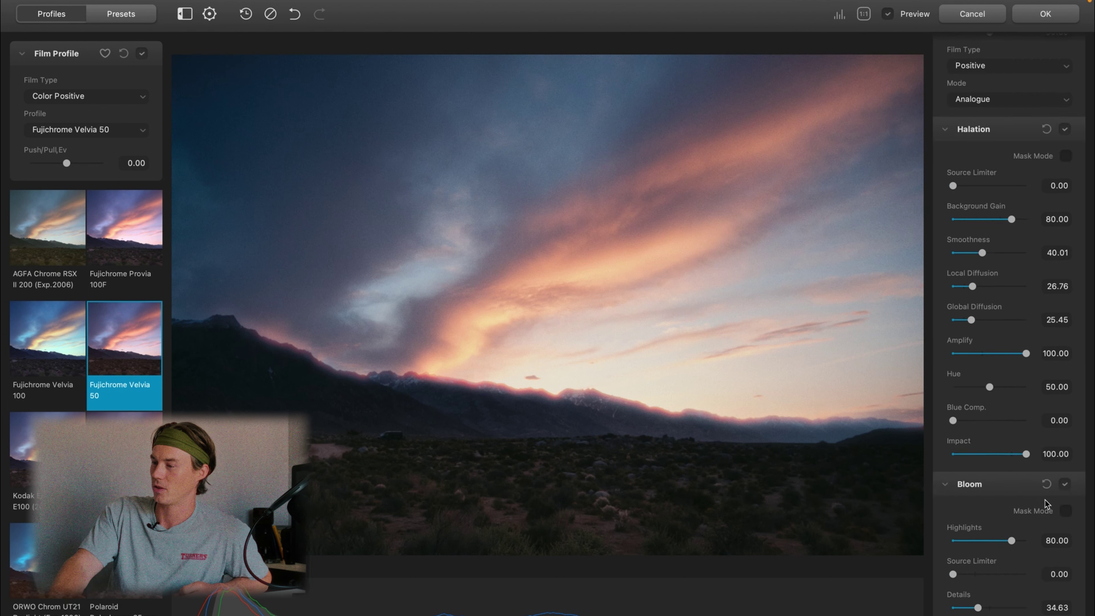
{"action": "scroll", "coordinate": [1044, 499], "scroll_direction": "down", "scroll_amount": 5}
{"action": "left_click", "coordinate": [1065, 286]}
{"action": "left_click", "coordinate": [1065, 286]}
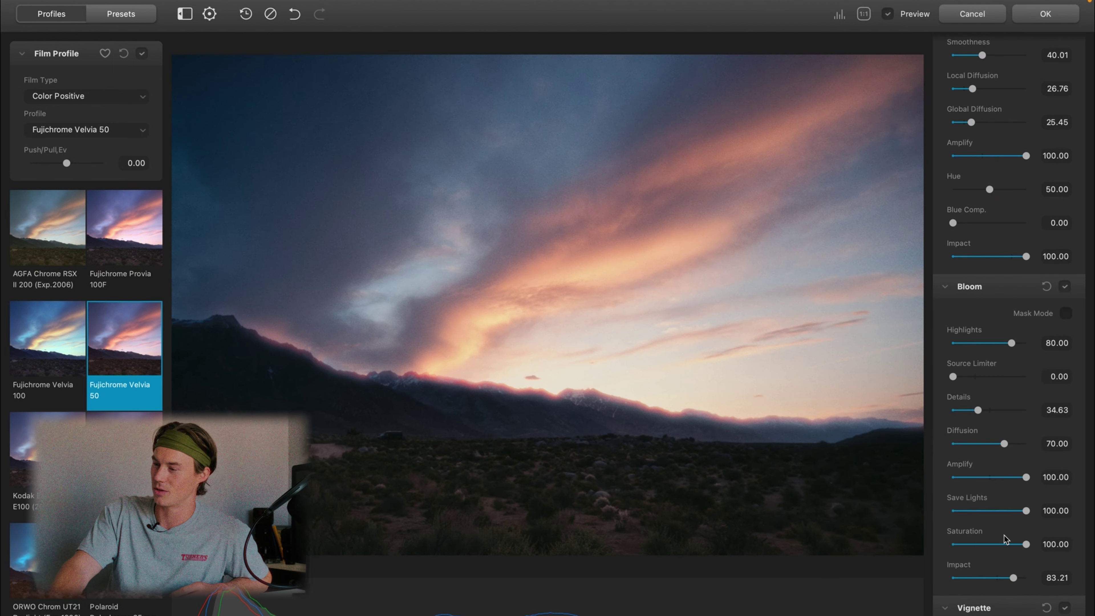
{"action": "left_click", "coordinate": [992, 578]}
{"action": "left_click_drag", "start_coordinate": [1026, 477], "coordinate": [1013, 477]}
{"action": "left_click", "coordinate": [1065, 286]}
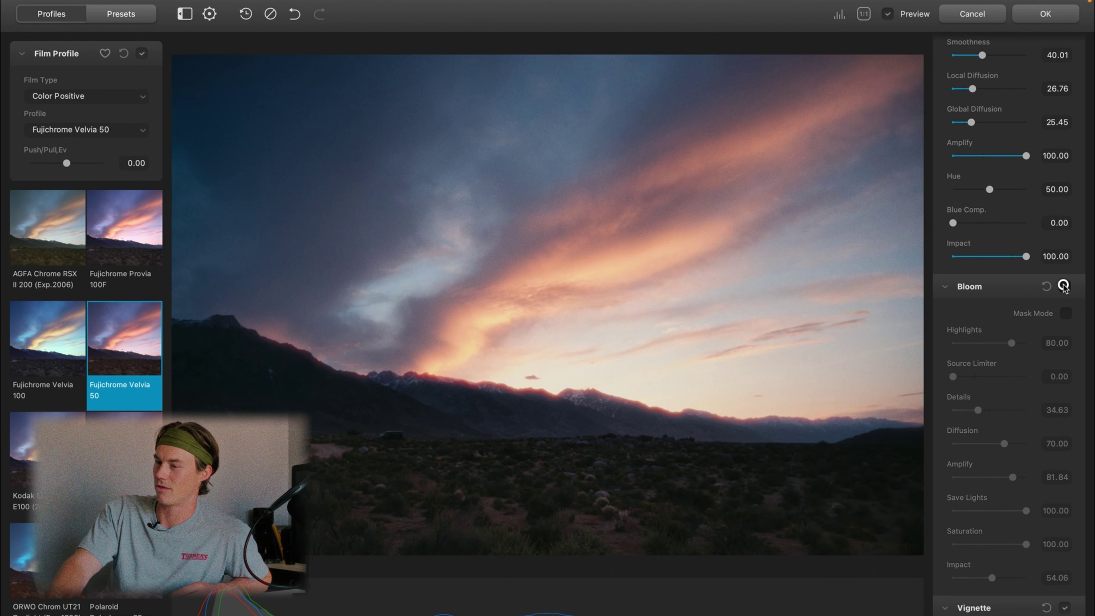
{"action": "left_click", "coordinate": [1065, 286]}
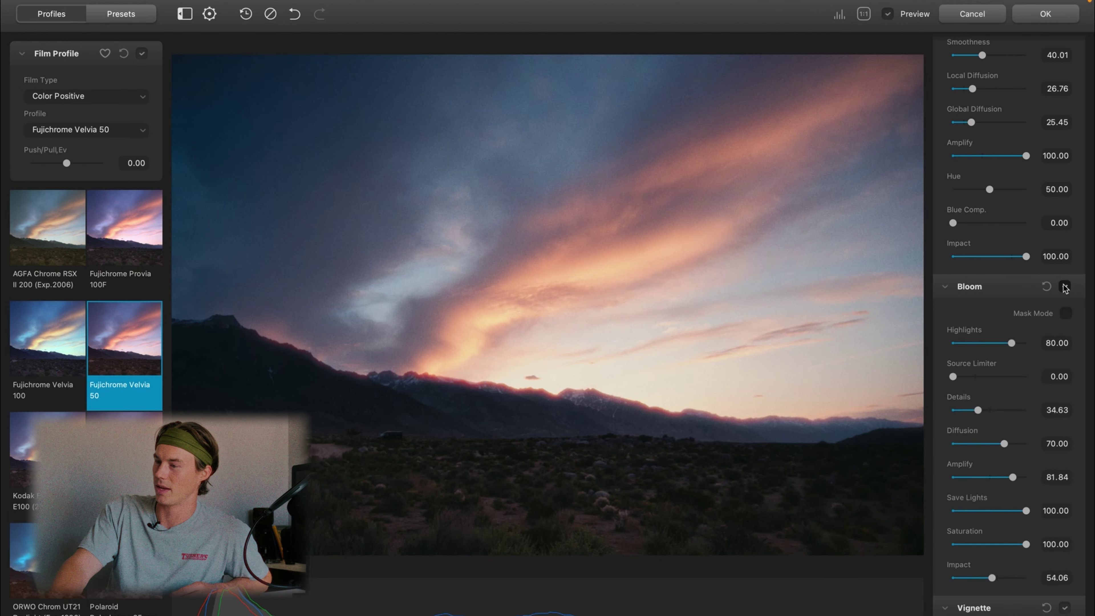
Step: Set the Halation Impact to 79.38 and the Vignette Exposure to -0.45
{"action": "scroll", "coordinate": [1015, 255], "scroll_direction": "up", "scroll_amount": 3}
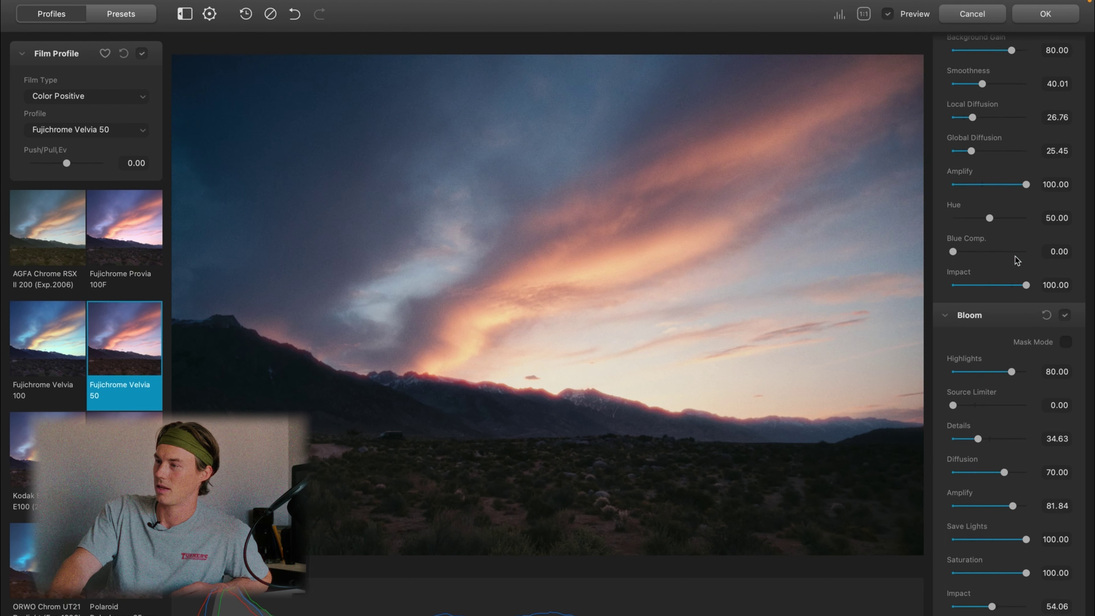
{"action": "left_click_drag", "start_coordinate": [1014, 379], "coordinate": [1011, 377]}
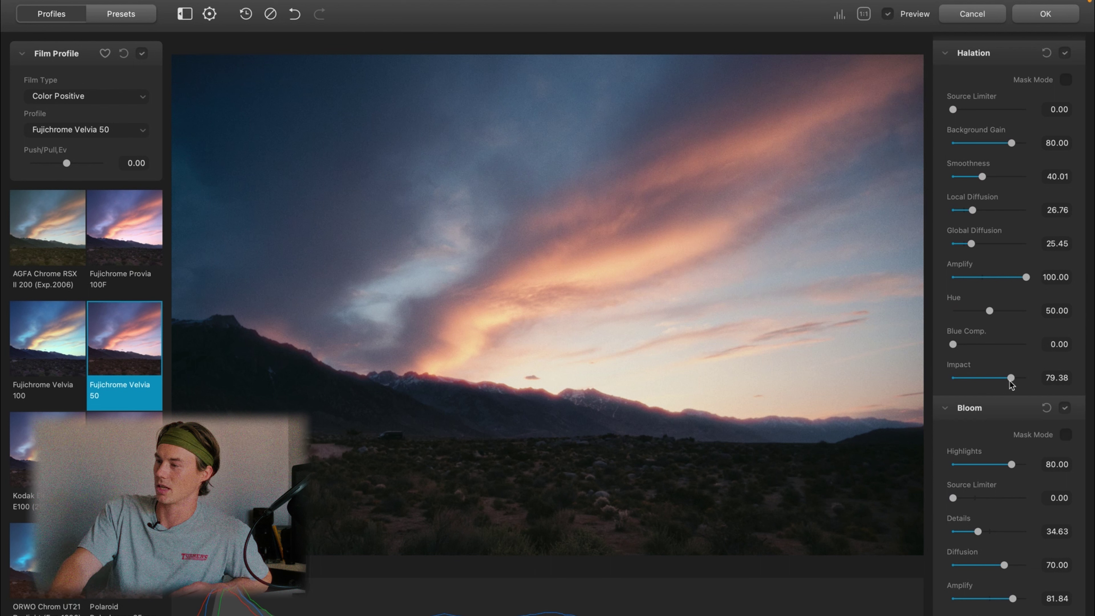
{"action": "scroll", "coordinate": [1007, 539], "scroll_direction": "down", "scroll_amount": 5}
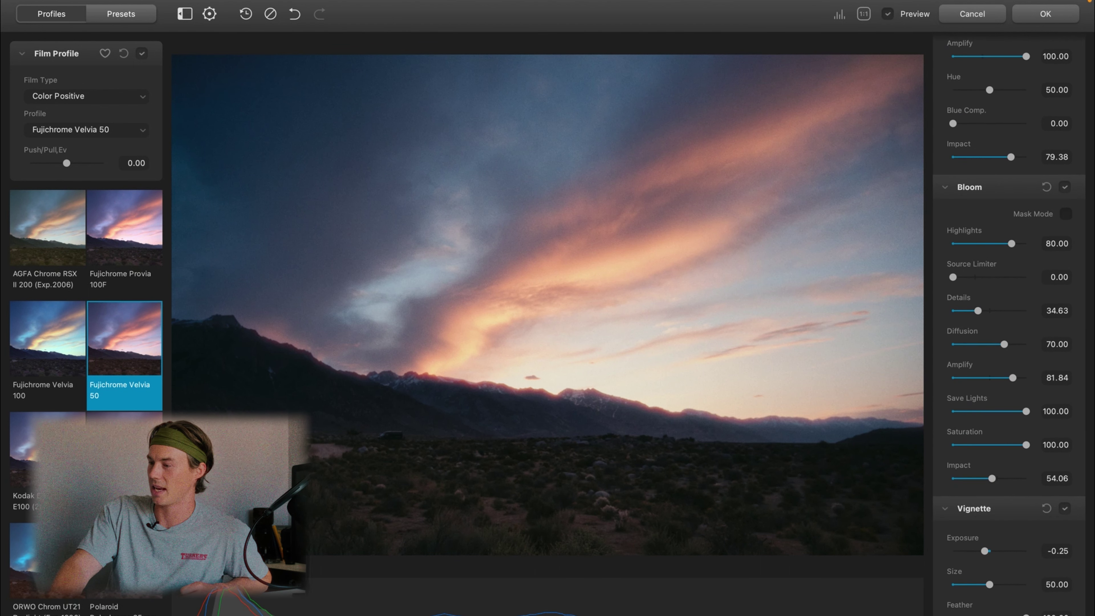
{"action": "left_click_drag", "start_coordinate": [981, 552], "coordinate": [980, 552]}
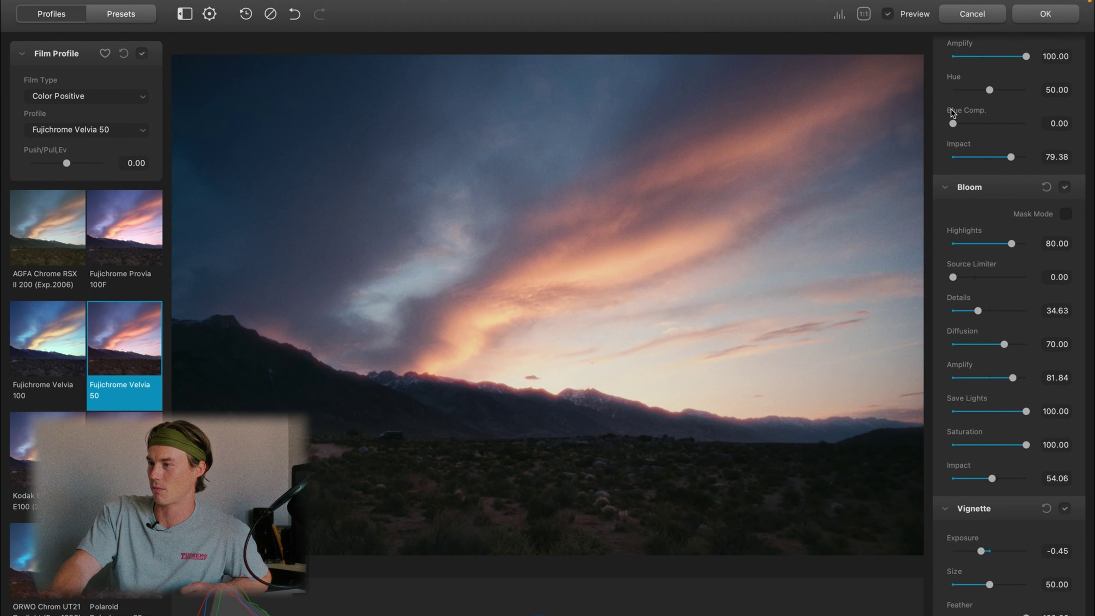
Step: Compare the sunset photo before and after the whole film look
{"action": "left_click", "coordinate": [886, 16]}
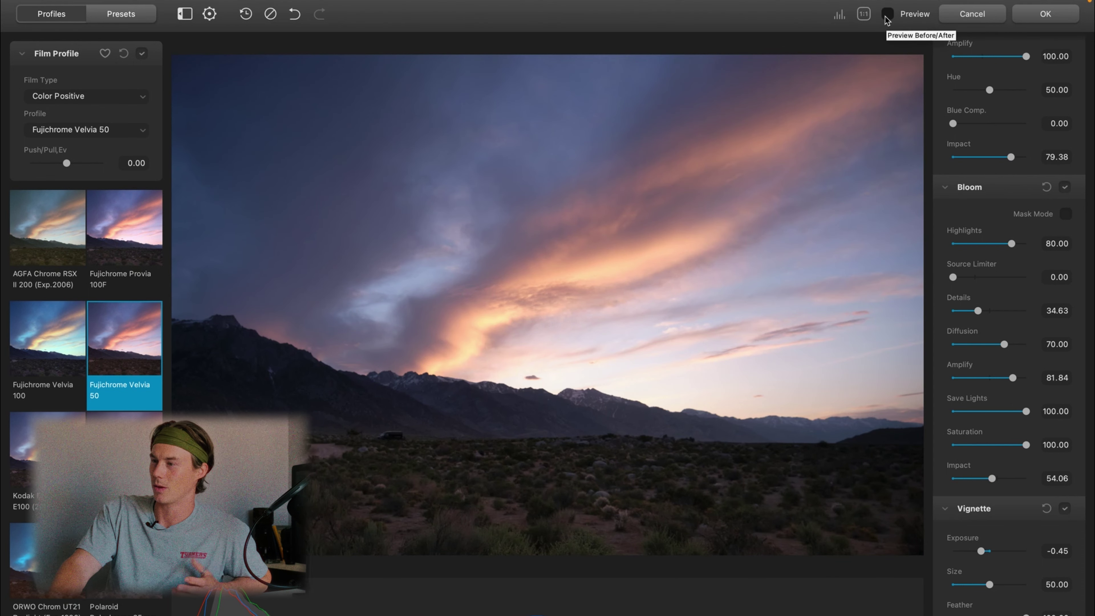
{"action": "left_click", "coordinate": [886, 16]}
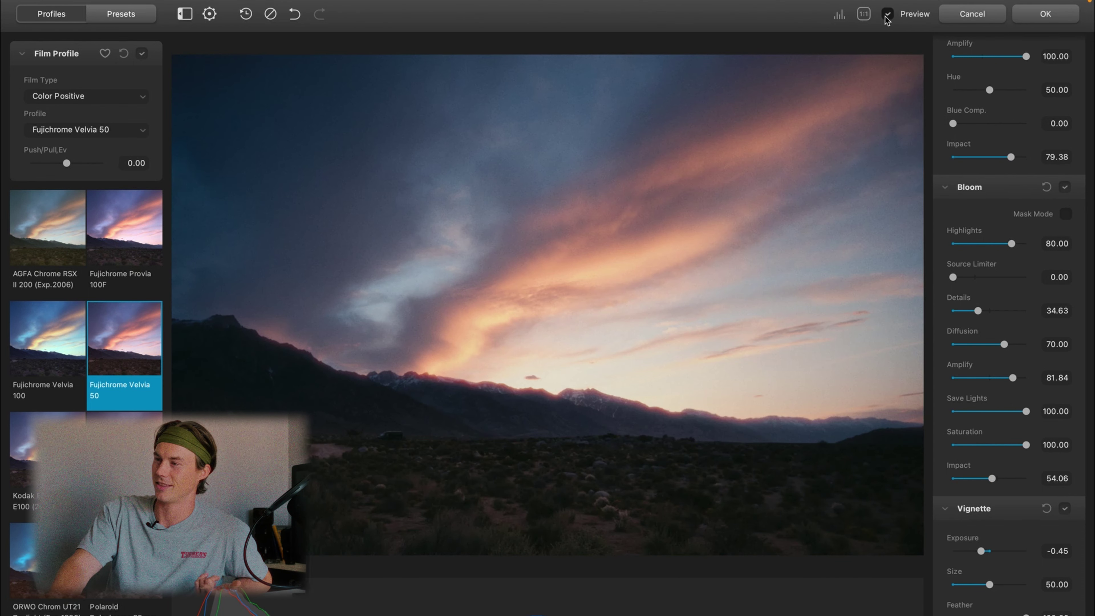
{"action": "left_click", "coordinate": [886, 16]}
{"action": "left_click", "coordinate": [887, 17]}
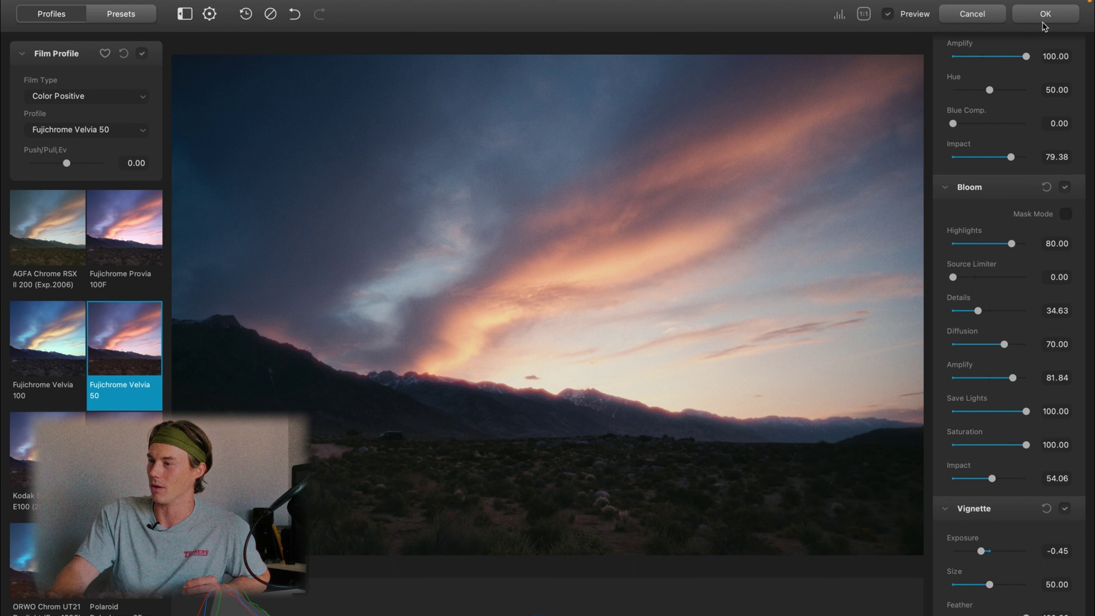
Step: Apply the finished film look, return to Capture One and display the processed DSCF9938.tif
{"action": "scroll", "coordinate": [1006, 373], "scroll_direction": "down", "scroll_amount": 10}
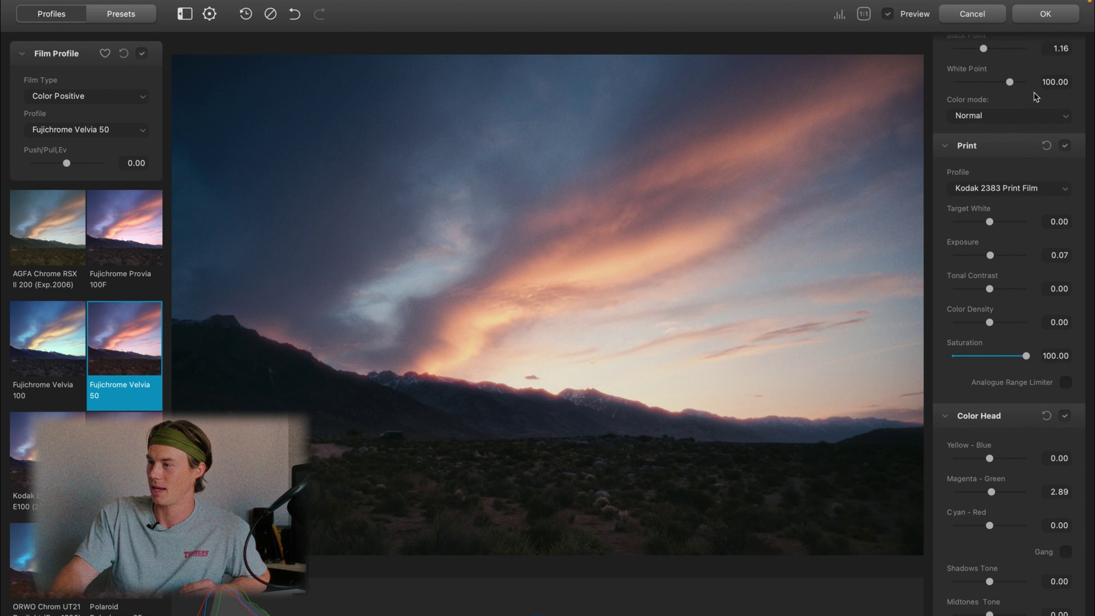
{"action": "left_click", "coordinate": [1051, 19]}
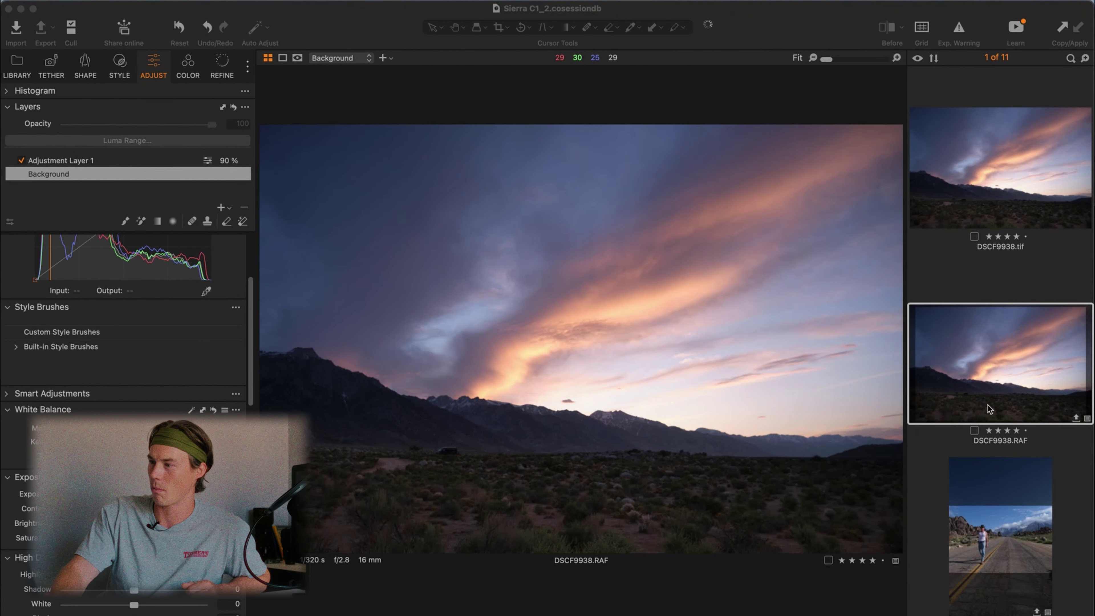
{"action": "left_click", "coordinate": [1025, 182]}
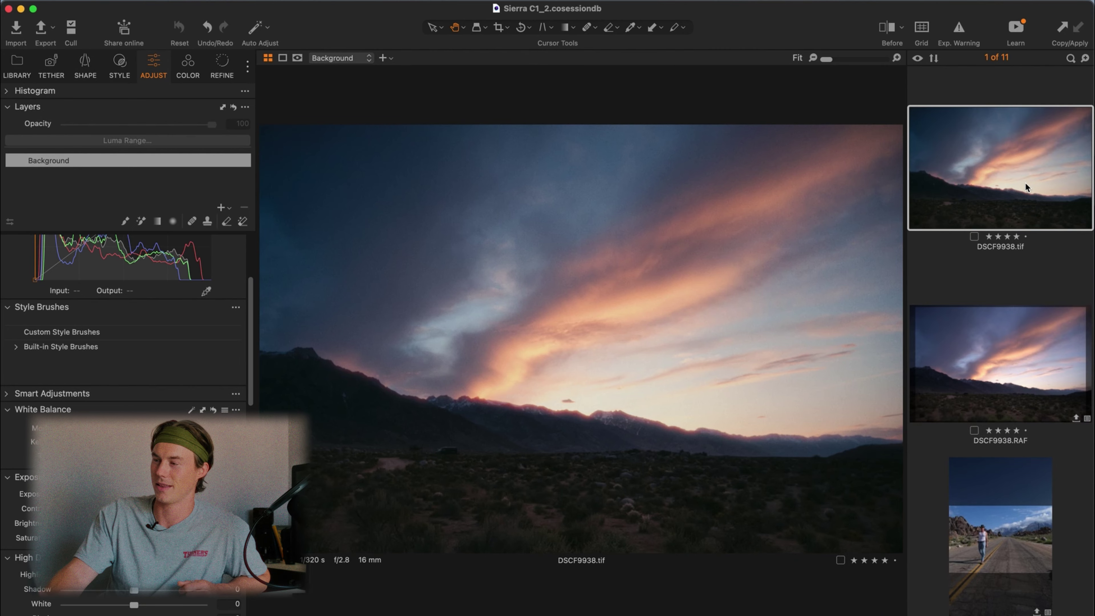